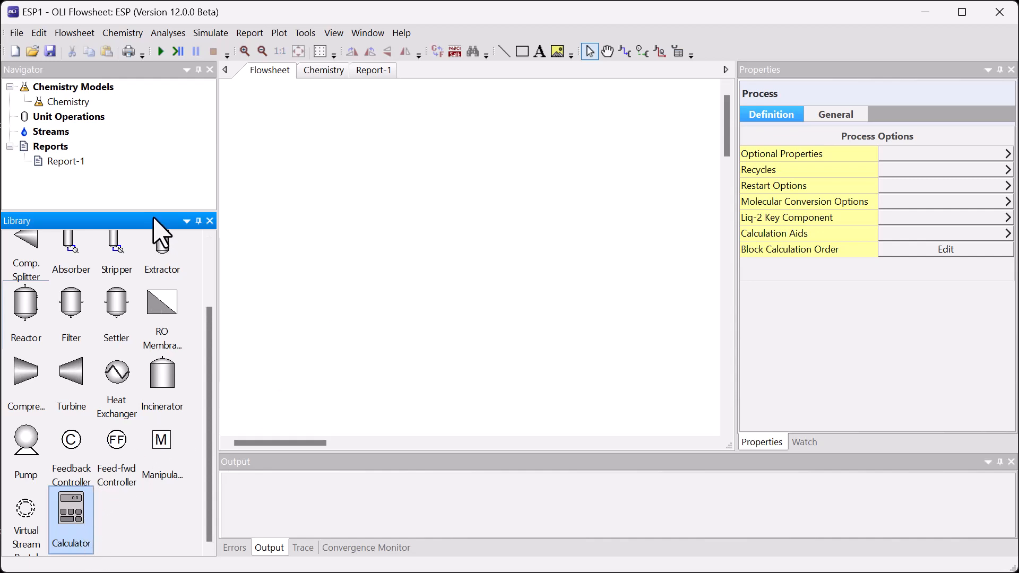
Enlarge the unit operation library pane and bring its first row of blocks into view.
{"action": "left_click_drag", "start_coordinate": [159, 211], "coordinate": [160, 171]}
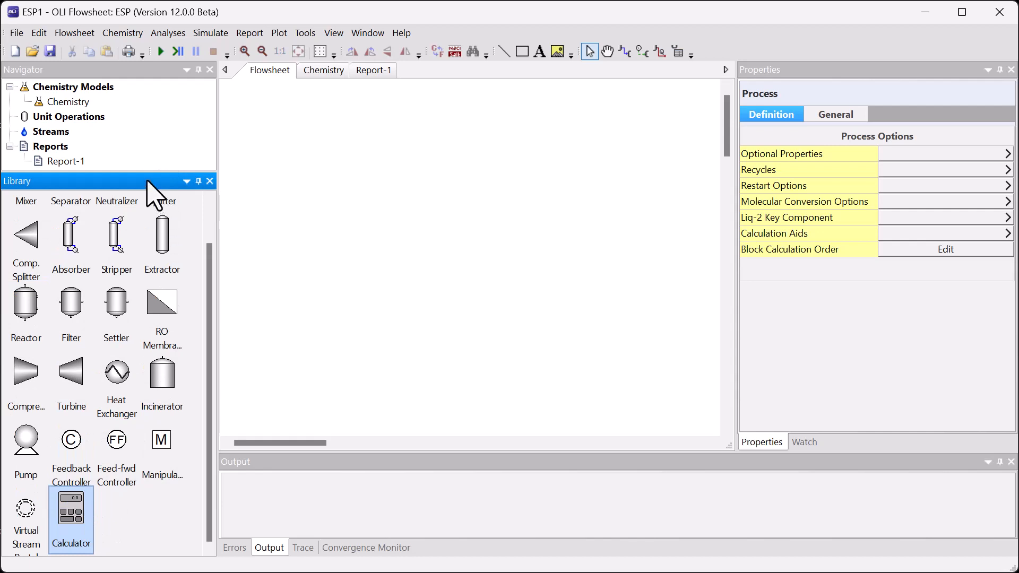
{"action": "left_click_drag", "start_coordinate": [148, 171], "coordinate": [148, 196]}
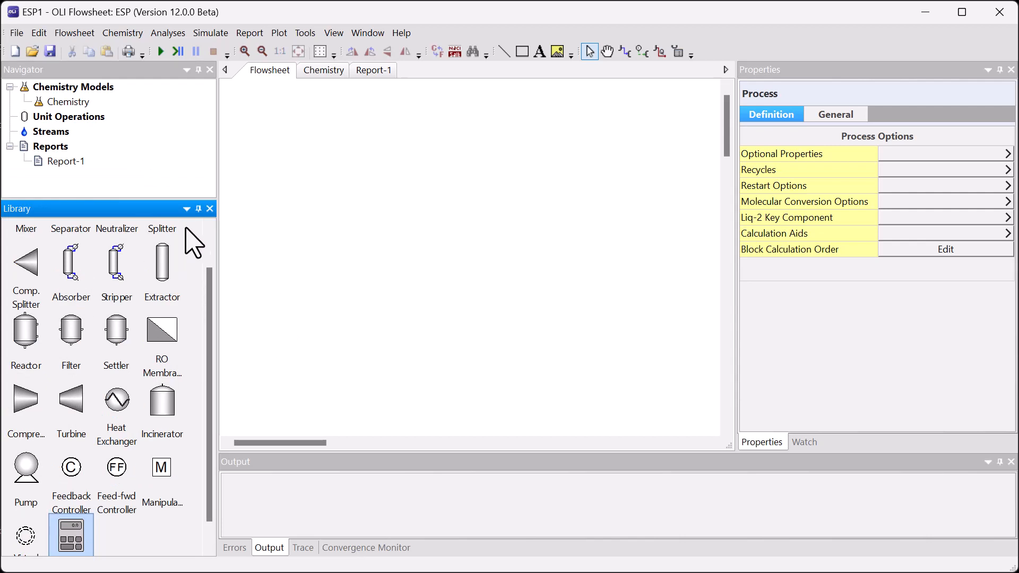
{"action": "scroll", "coordinate": [210, 286], "scroll_direction": "up", "scroll_amount": 2}
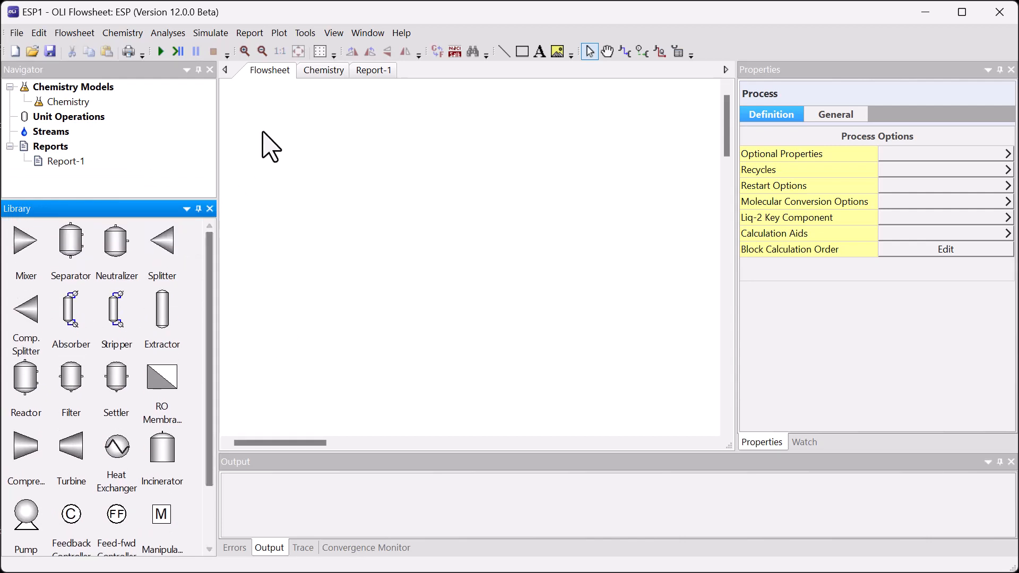
Add SO2 and CO2 to the inflows of the chemistry model.
{"action": "left_click", "coordinate": [322, 70]}
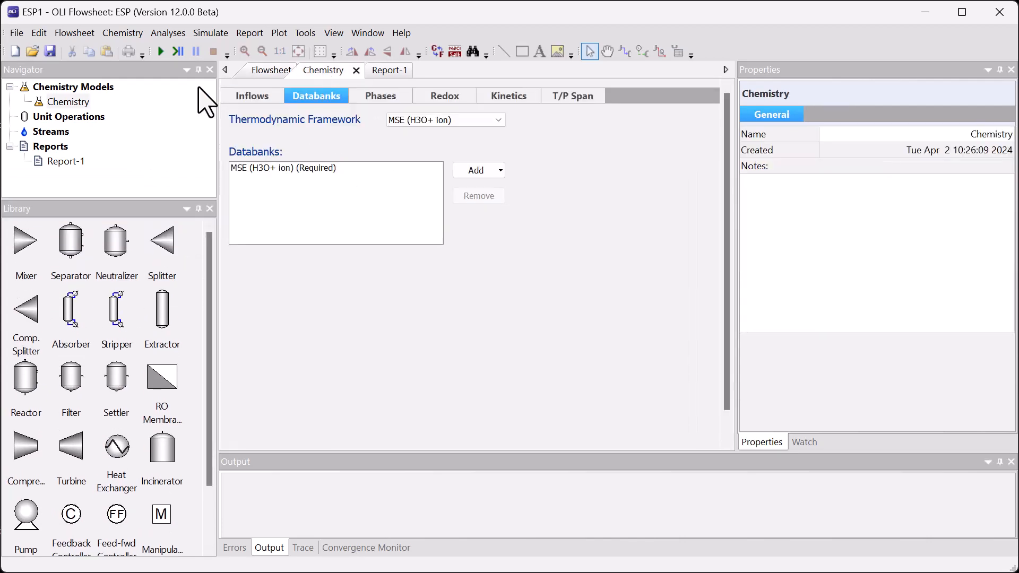
{"action": "left_click", "coordinate": [245, 96]}
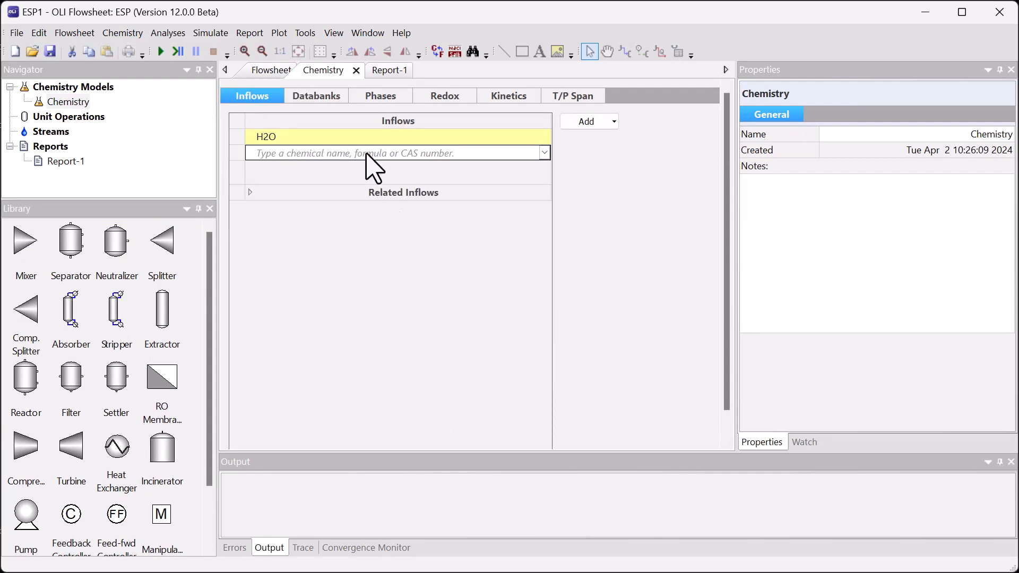
{"action": "left_click", "coordinate": [367, 153]}
{"action": "type", "text": "SO2"}
{"action": "key", "text": "Return"}
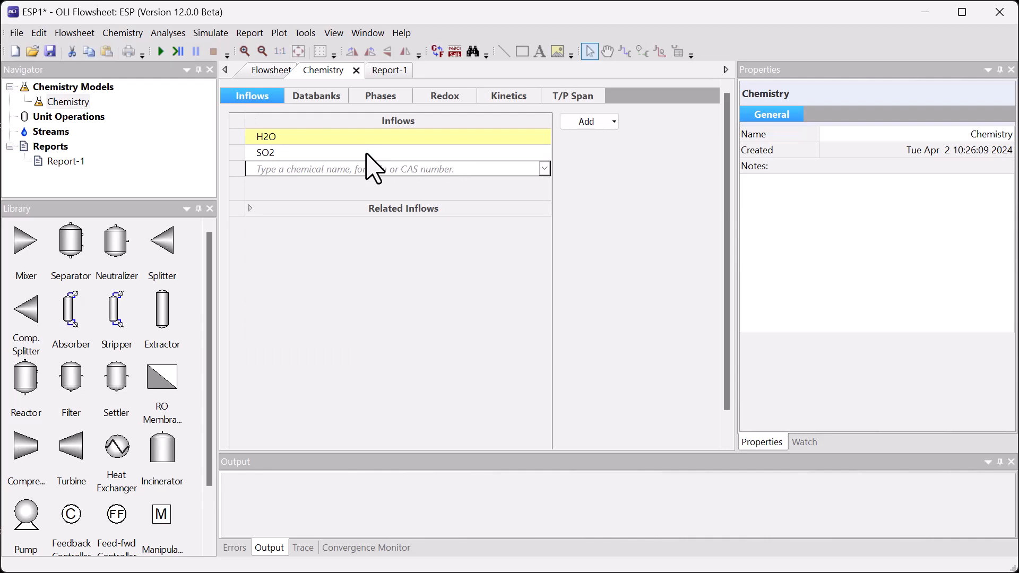
{"action": "type", "text": "CO2"}
{"action": "key", "text": "Return"}
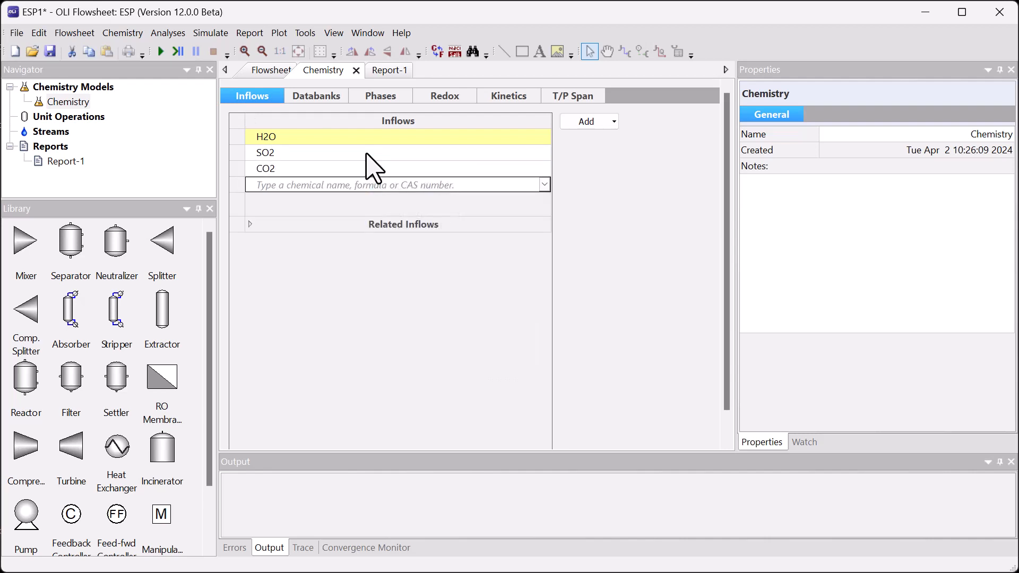
Add NH3, HCl, H2SO4 and NaOH to the chemistry model's inflows.
{"action": "type", "text": "NH"}
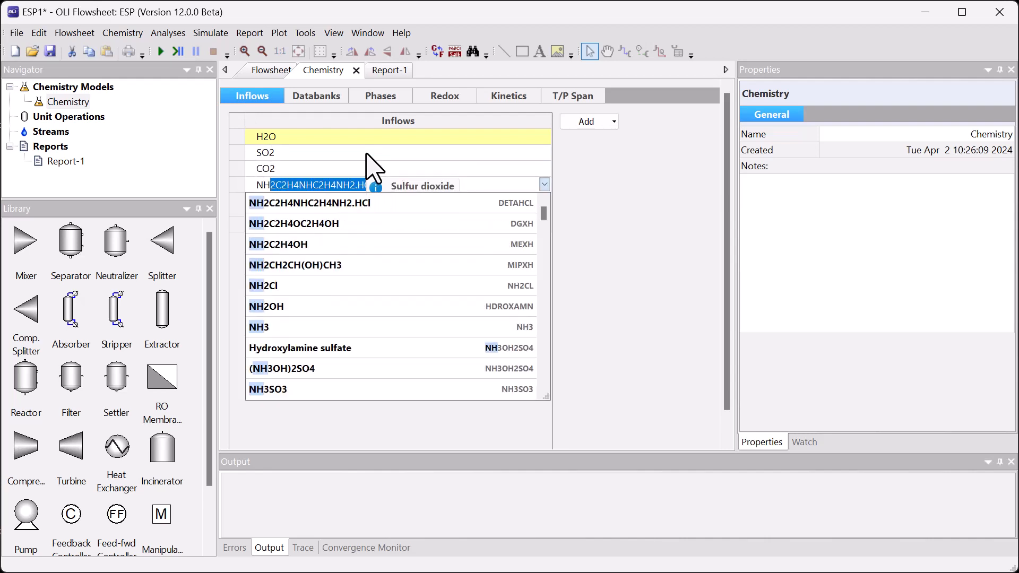
{"action": "type", "text": "3"}
{"action": "key", "text": "Return"}
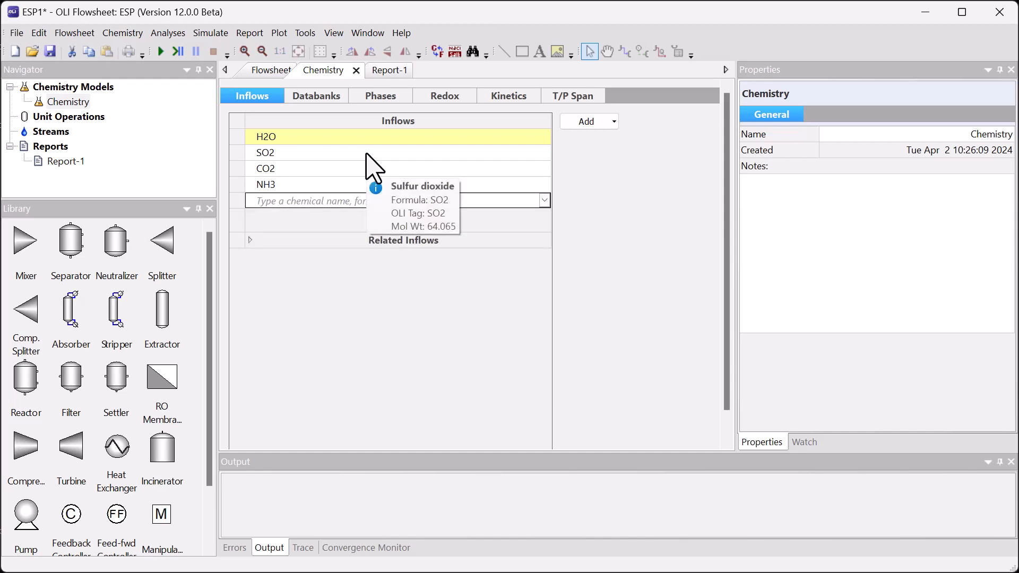
{"action": "type", "text": "HCl"}
{"action": "key", "text": "Return"}
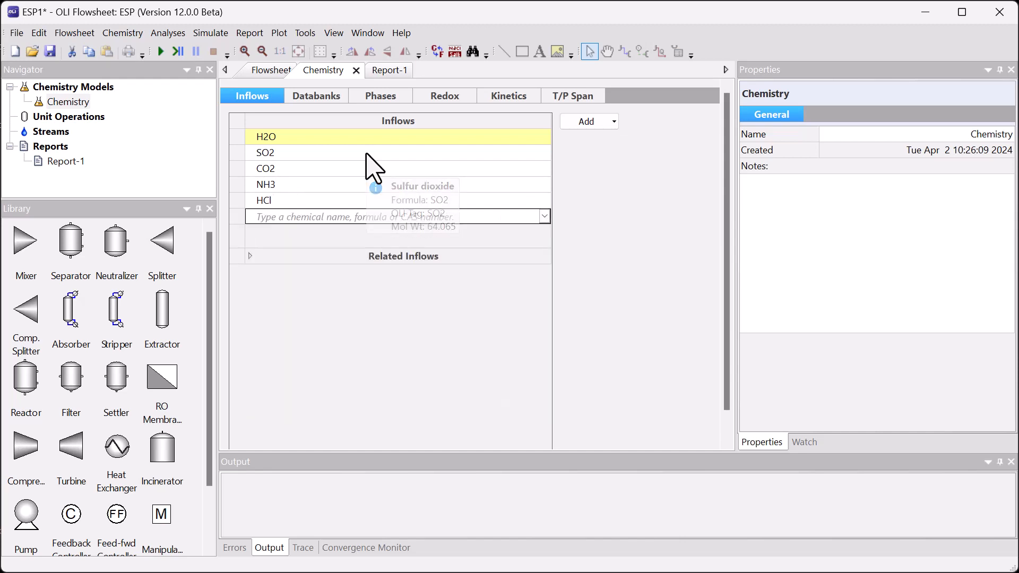
{"action": "type", "text": "H2SO4"}
{"action": "key", "text": "Return"}
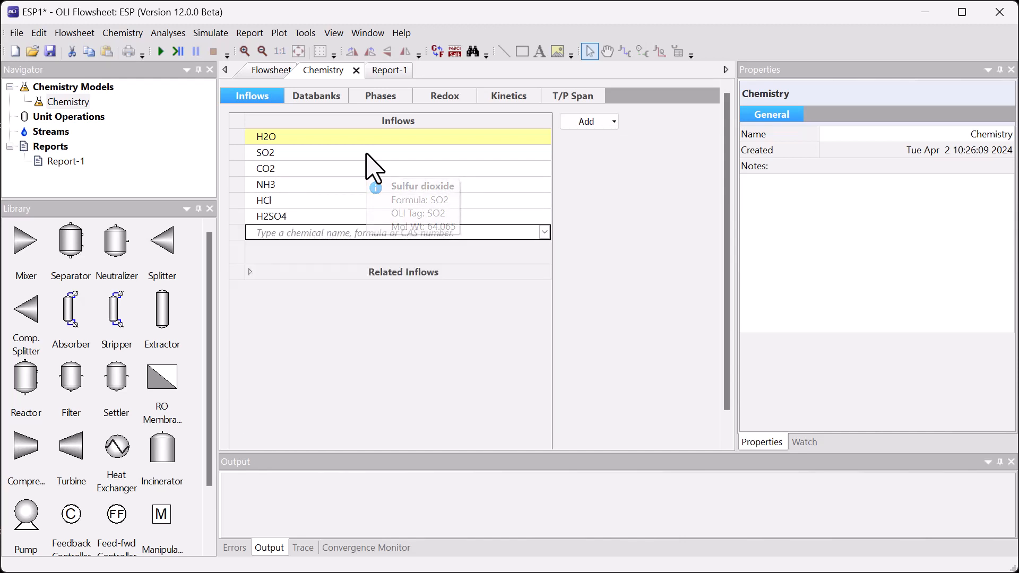
{"action": "type", "text": "NaOH"}
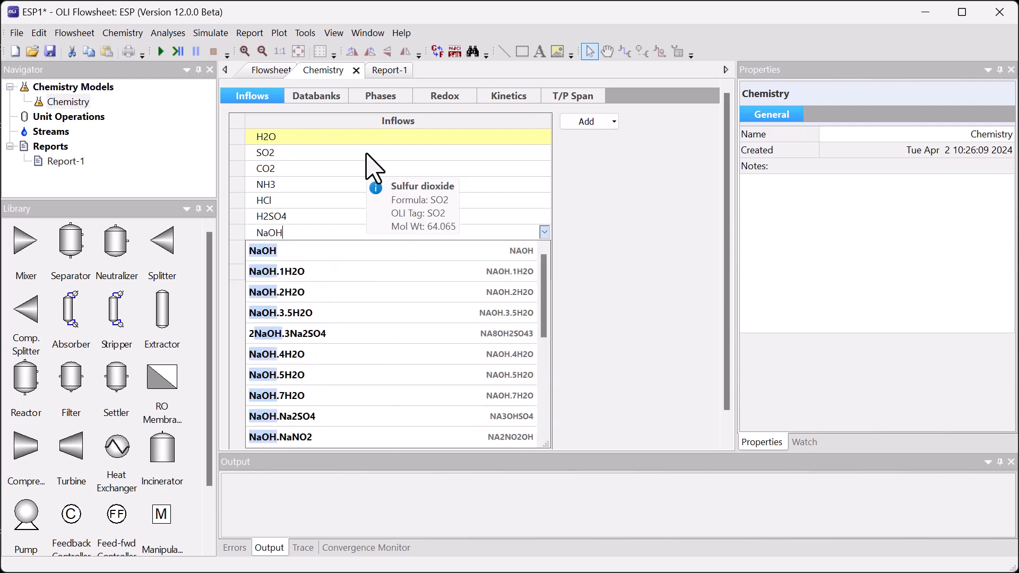
{"action": "key", "text": "Return"}
Place a Separator on the flowsheet and attach an inlet stream, a vapor outlet at its top and a liquid outlet on its side.
{"action": "left_click", "coordinate": [269, 70]}
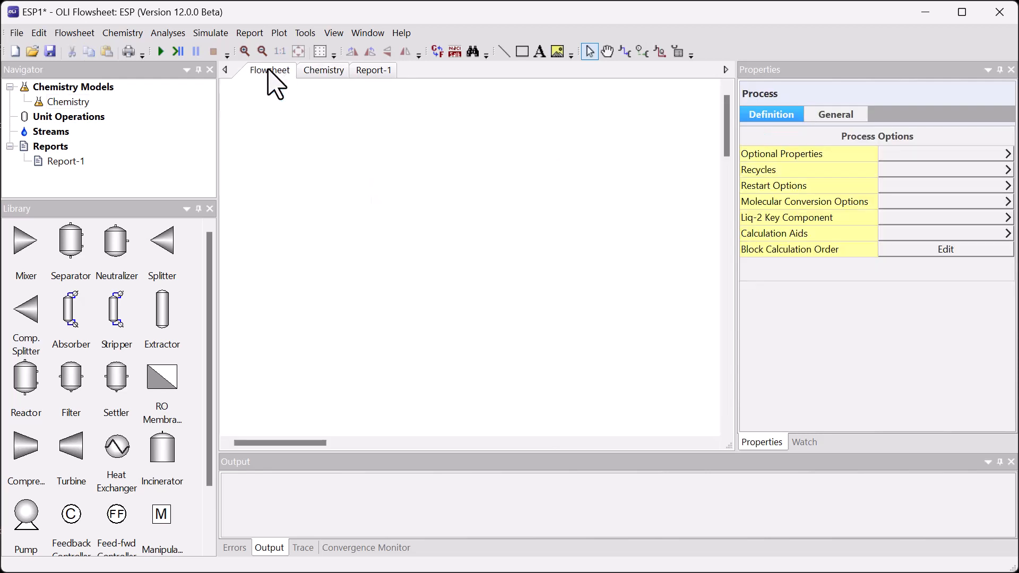
{"action": "left_click_drag", "start_coordinate": [69, 245], "coordinate": [439, 200]}
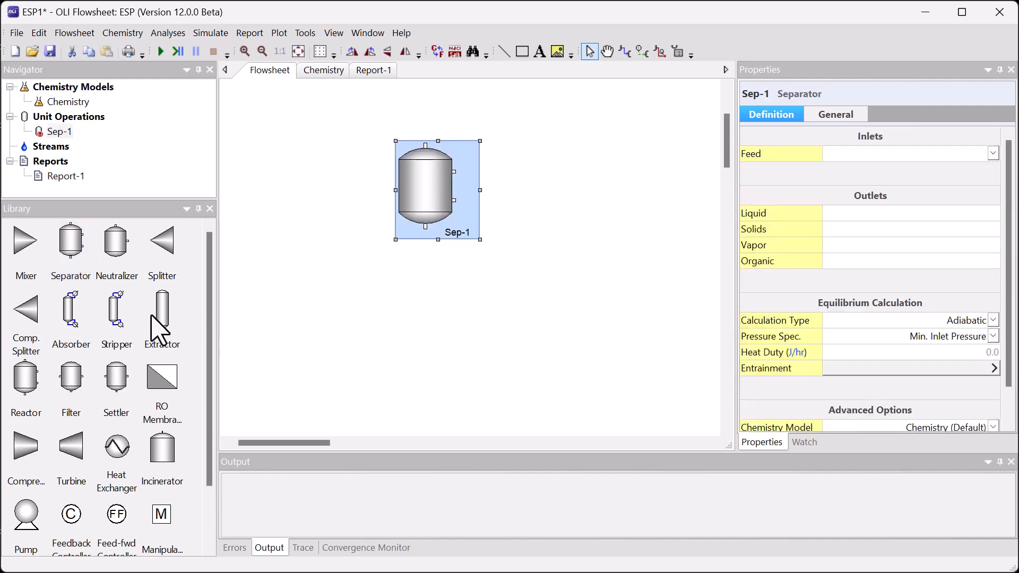
{"action": "left_click", "coordinate": [625, 52]}
{"action": "left_click_drag", "start_coordinate": [321, 181], "coordinate": [399, 181]}
{"action": "mouse_move", "coordinate": [426, 119]}
{"action": "left_mouse_down"}
{"action": "mouse_move", "coordinate": [421, 103]}
{"action": "mouse_move", "coordinate": [429, 169]}
{"action": "left_mouse_up"}
{"action": "left_click_drag", "start_coordinate": [454, 255], "coordinate": [523, 255]}
{"action": "key", "text": "Escape"}
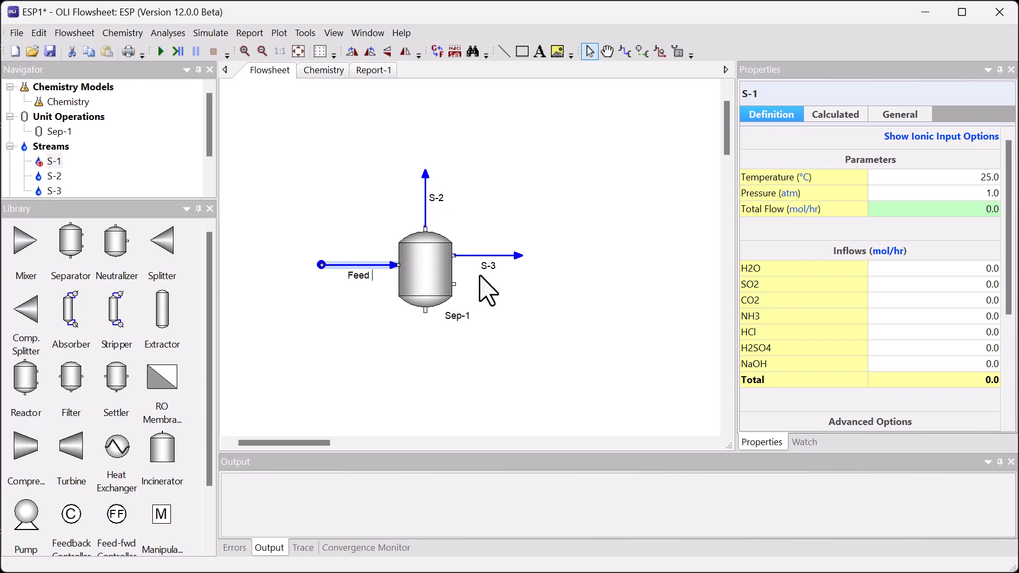
Name the separator's inlet stream Feed, its side outlet stream OutLet and its top outlet stream Vapor.
{"action": "left_click", "coordinate": [496, 259]}
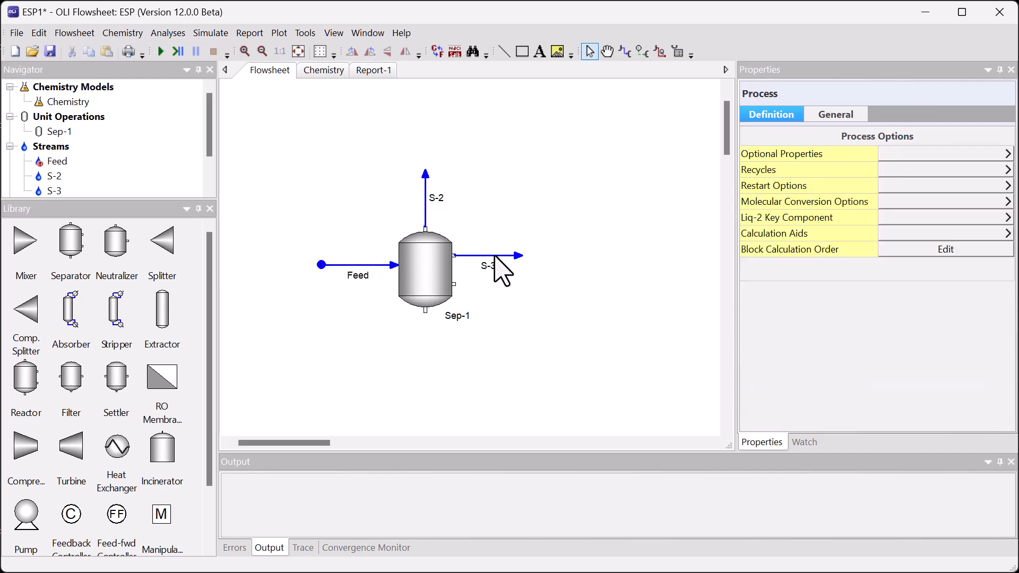
{"action": "left_click", "coordinate": [495, 259]}
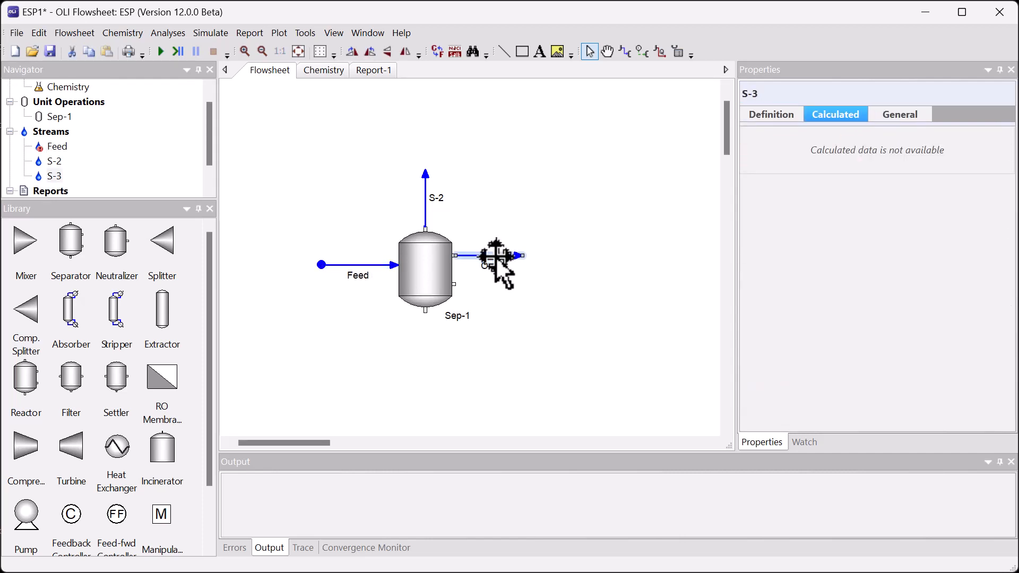
{"action": "type", "text": "OutLet"}
{"action": "key", "text": "Return"}
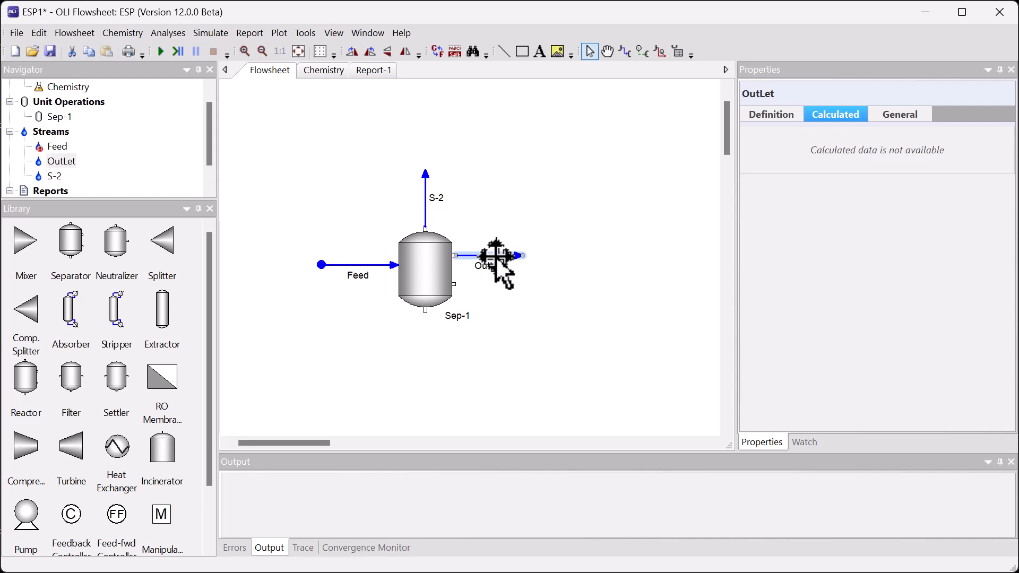
{"action": "double_click", "coordinate": [425, 200]}
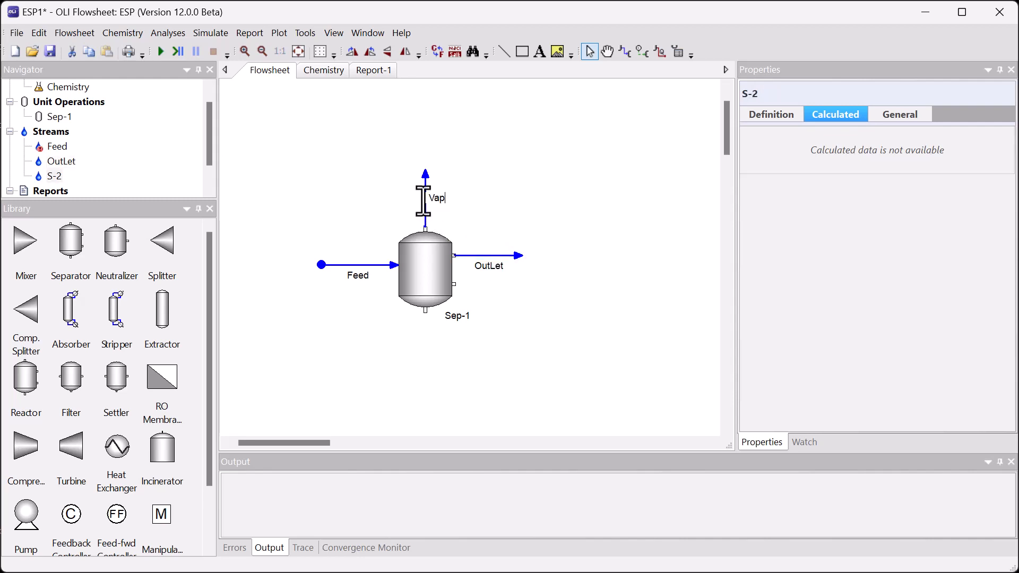
Set the Feed stream's total flow basis to Volume and its volume units to m3/hr.
{"action": "left_click", "coordinate": [353, 264]}
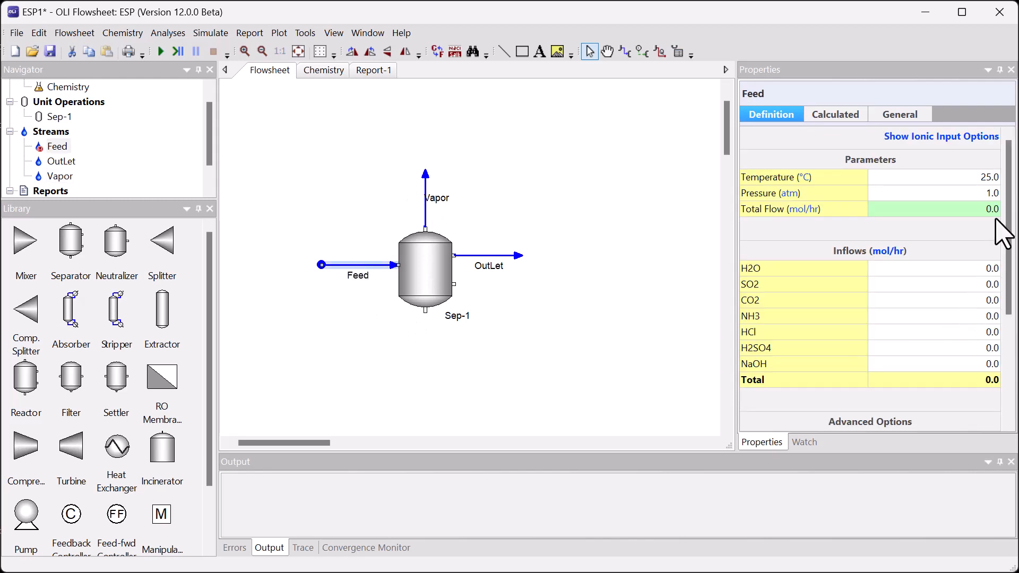
{"action": "left_click", "coordinate": [941, 274]}
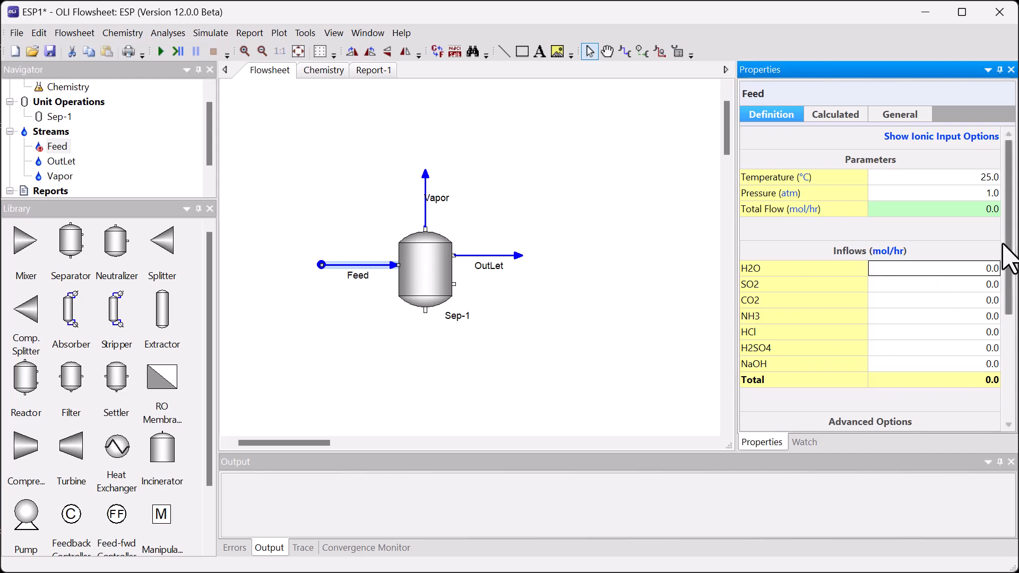
{"action": "left_click", "coordinate": [803, 210]}
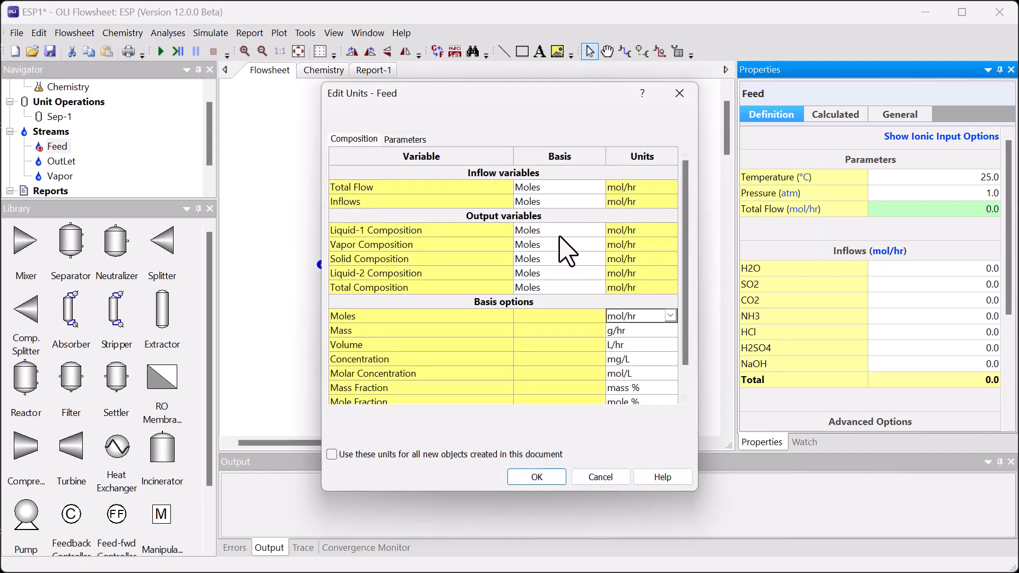
{"action": "left_click", "coordinate": [589, 187]}
{"action": "left_click", "coordinate": [599, 187]}
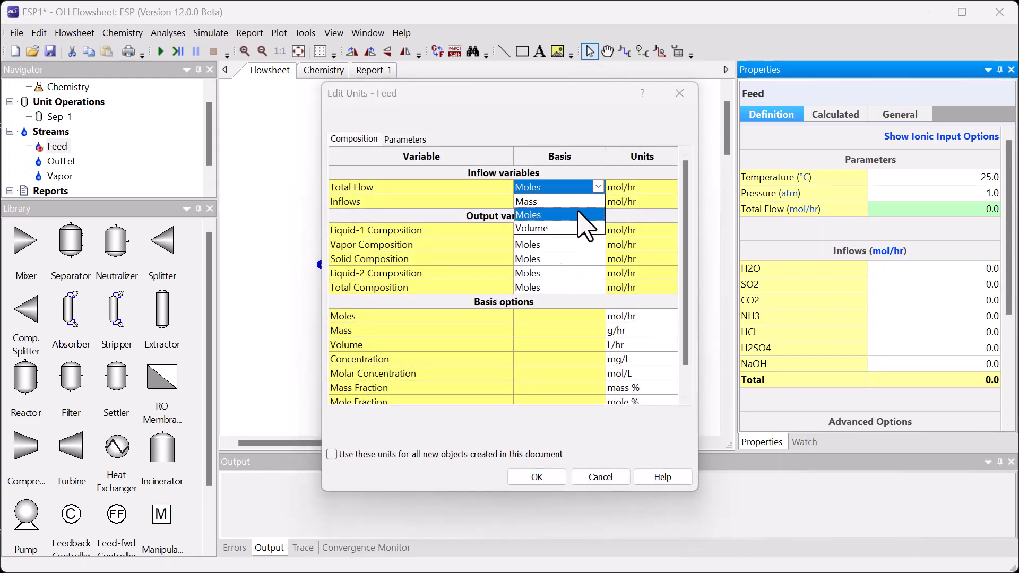
{"action": "left_click", "coordinate": [536, 228]}
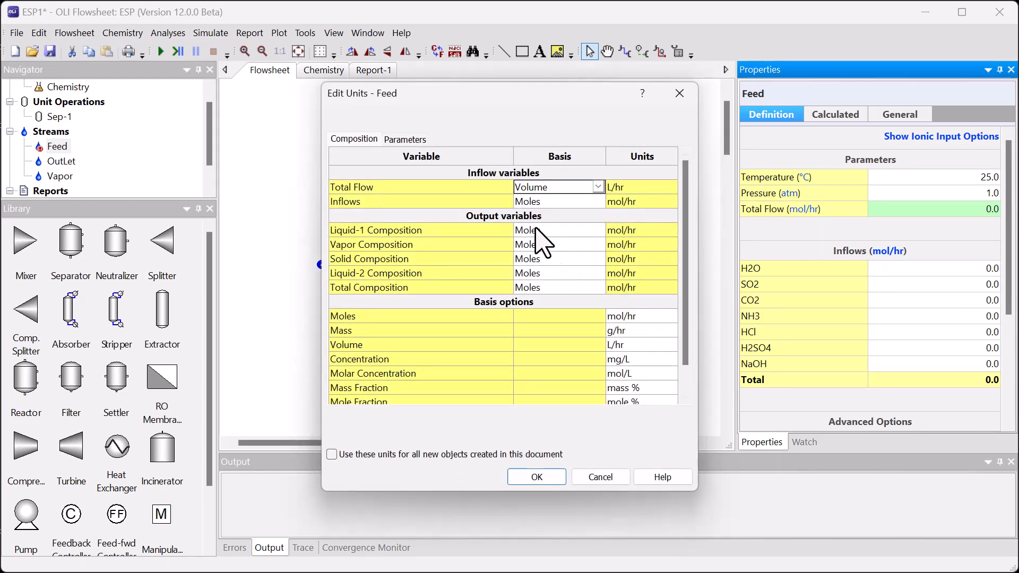
{"action": "left_click", "coordinate": [667, 345]}
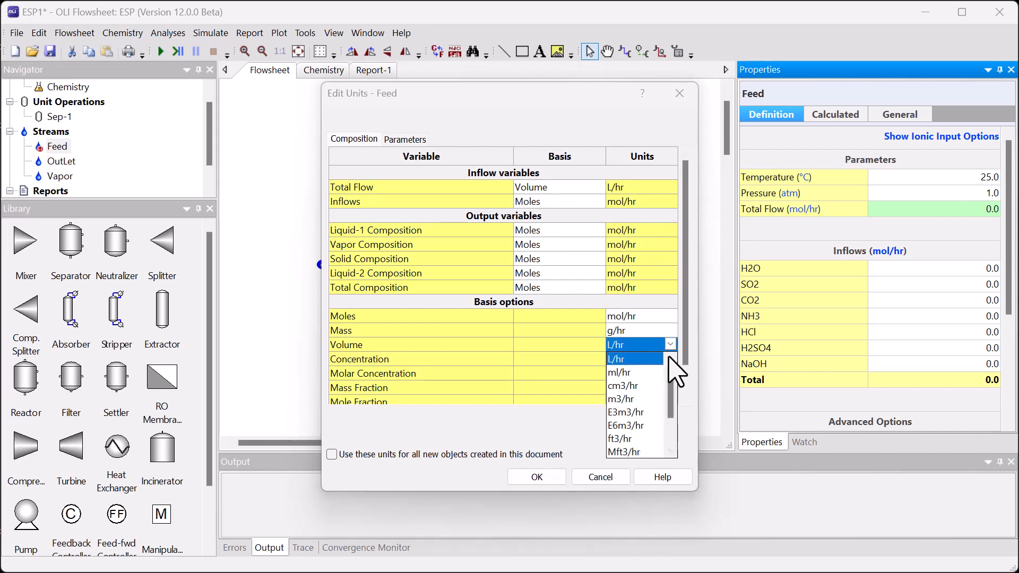
{"action": "left_click", "coordinate": [633, 400]}
{"action": "left_click", "coordinate": [535, 477]}
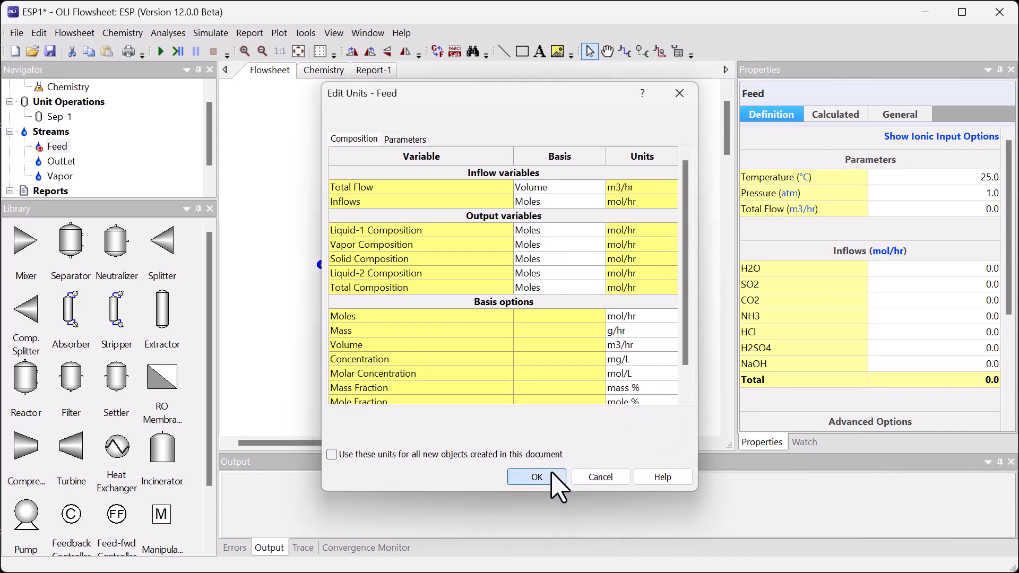
Set the Feed stream's total flow to 100 m3/hr and its H2O inflow to 55.5082 mol/hr.
{"action": "left_click", "coordinate": [958, 212]}
{"action": "type", "text": "1"}
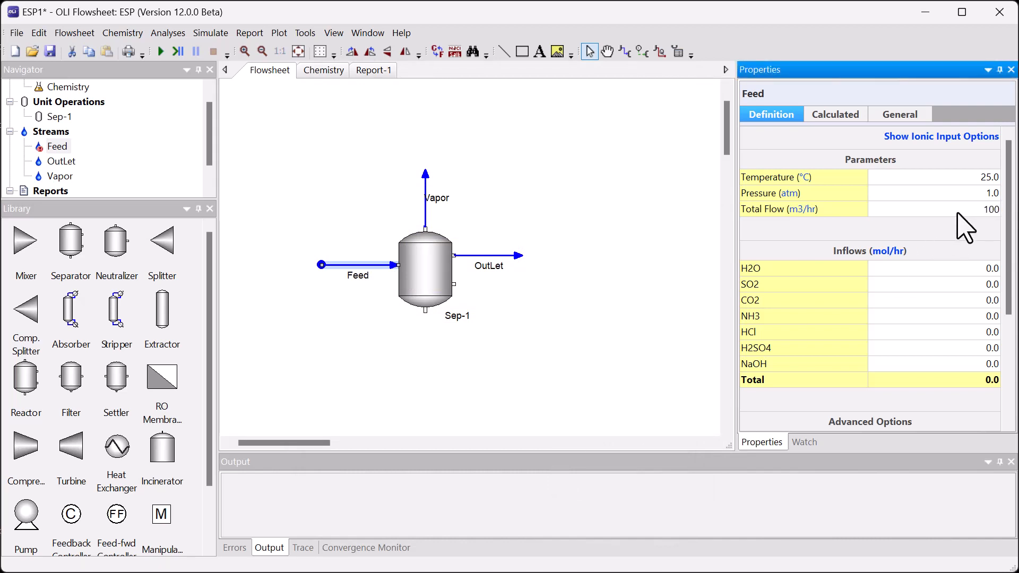
{"action": "key", "text": "Return"}
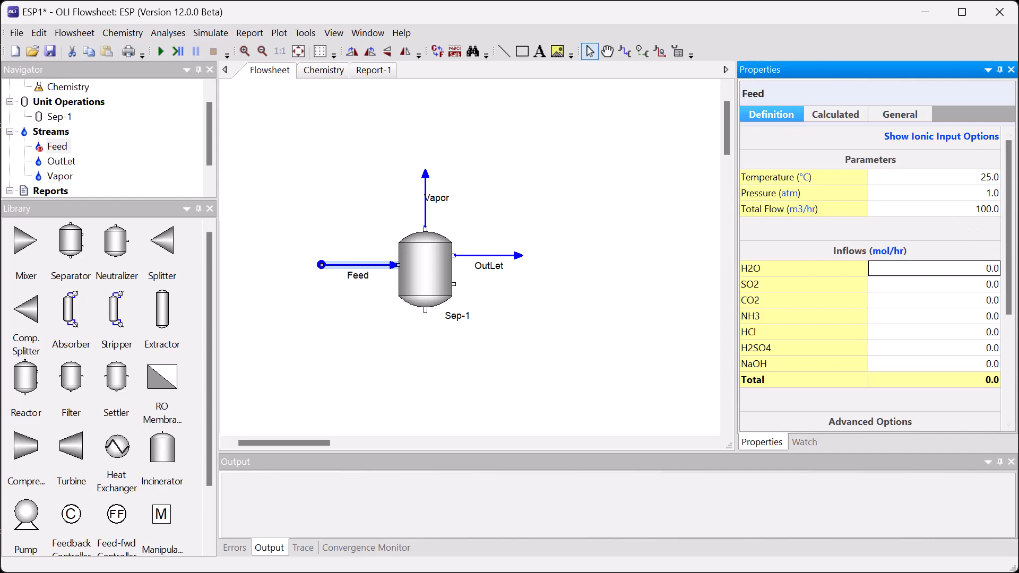
{"action": "type", "text": "55.5082"}
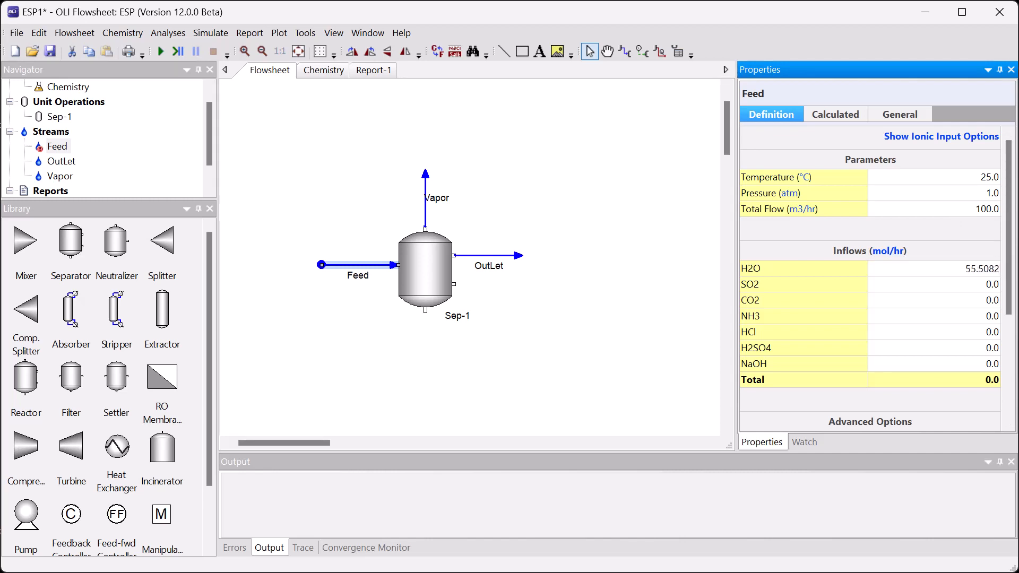
{"action": "key", "text": "Return"}
Set the Feed inflows of SO2, CO2, NH3 and HCl to 0.1 mol/hr each and H2SO4 to 1 mol/hr.
{"action": "type", "text": "0.1"}
{"action": "key", "text": "Return"}
{"action": "type", "text": "0.1"}
{"action": "key", "text": "Return"}
{"action": "type", "text": "0"}
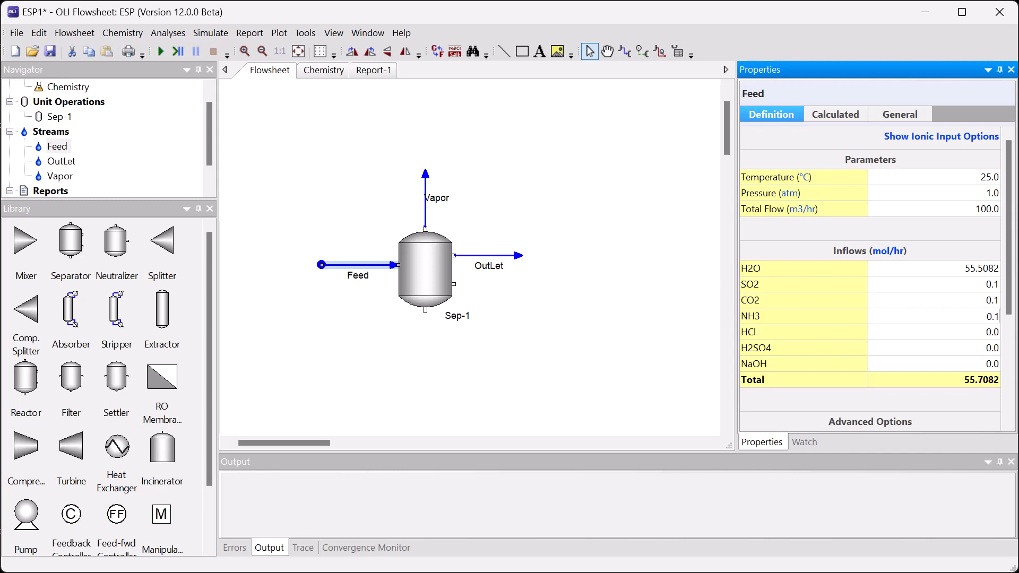
{"action": "key", "text": "Return"}
{"action": "type", "text": "0.1"}
{"action": "key", "text": "Return"}
{"action": "type", "text": "1"}
{"action": "key", "text": "Return"}
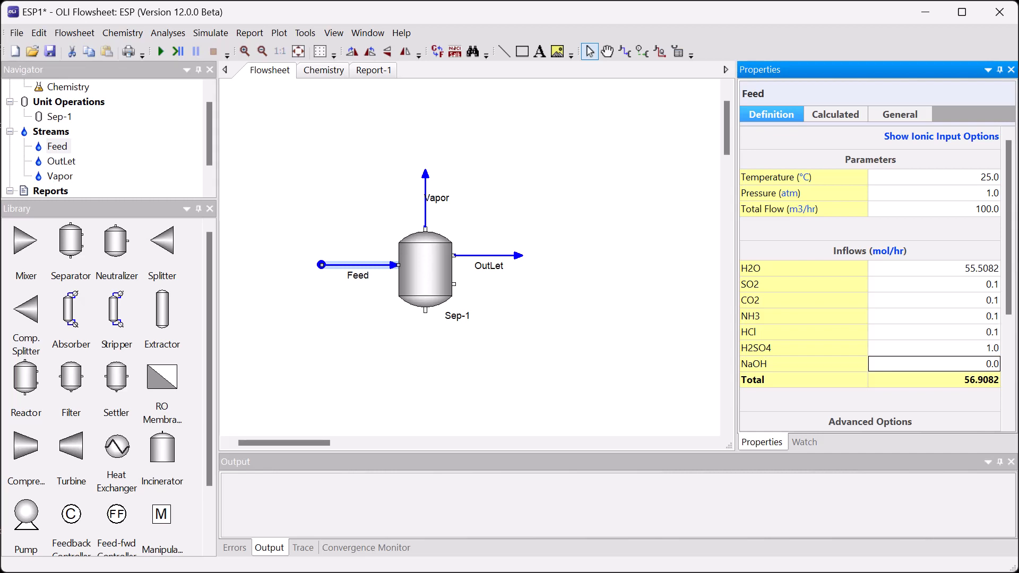
{"action": "left_click", "coordinate": [623, 362]}
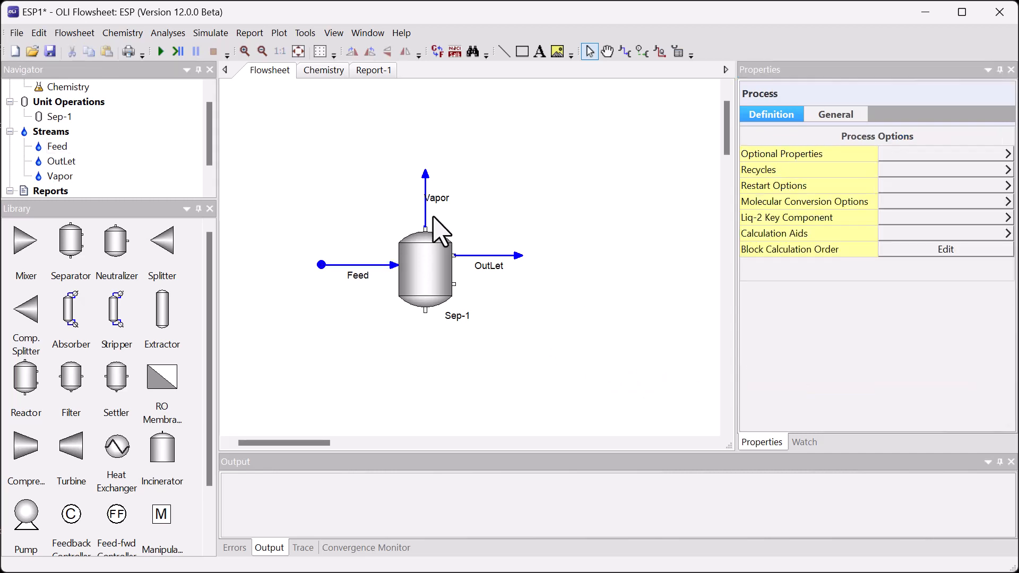
Run the flowsheet simulation and display the calculated results of the OutLet stream.
{"action": "left_click", "coordinate": [160, 51]}
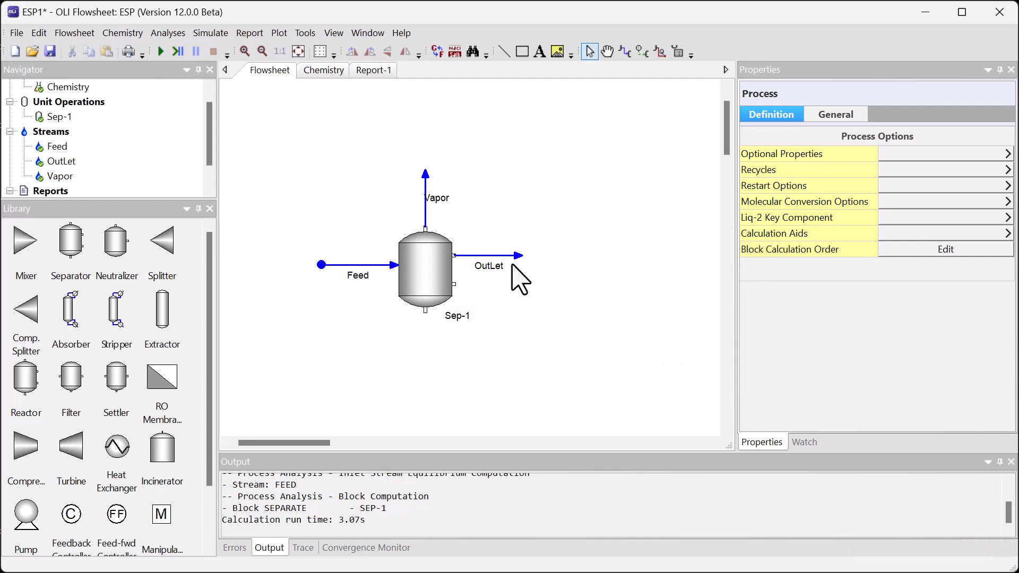
{"action": "left_click", "coordinate": [496, 266]}
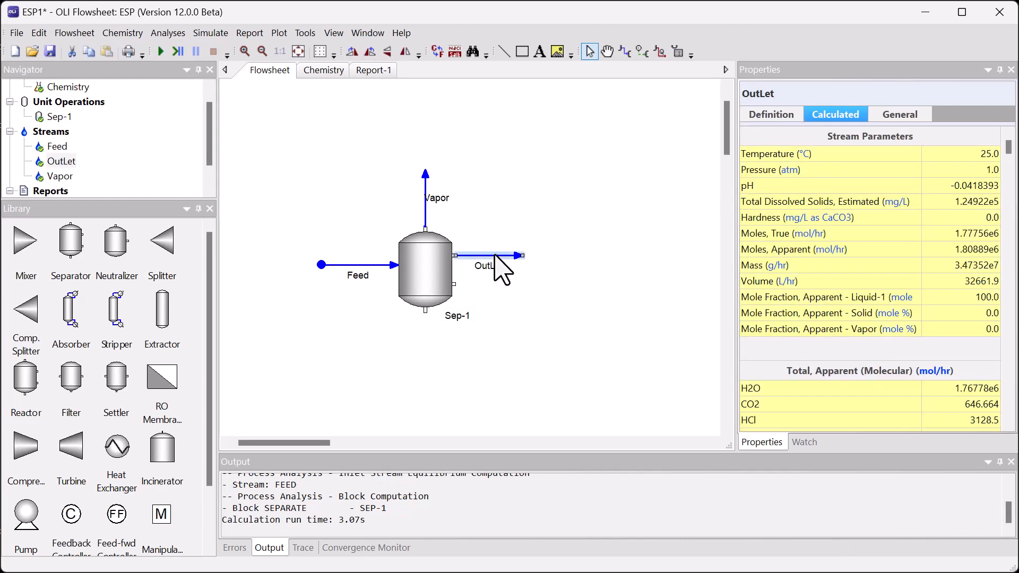
{"action": "double_click", "coordinate": [494, 266]}
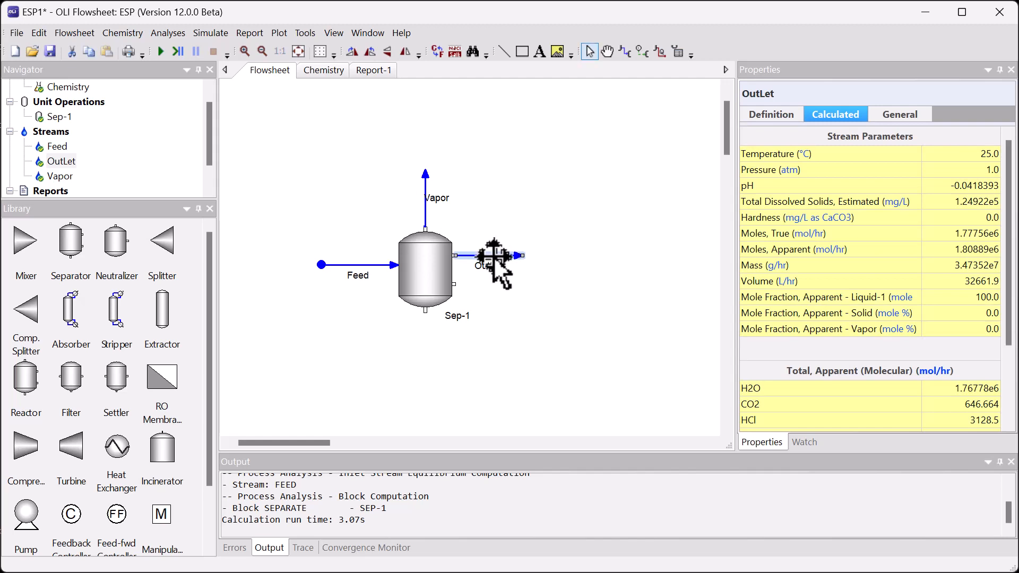
Add a callout to the Outlet stream and place it beside the stream's arrow, slightly above it.
{"action": "left_click", "coordinate": [531, 272]}
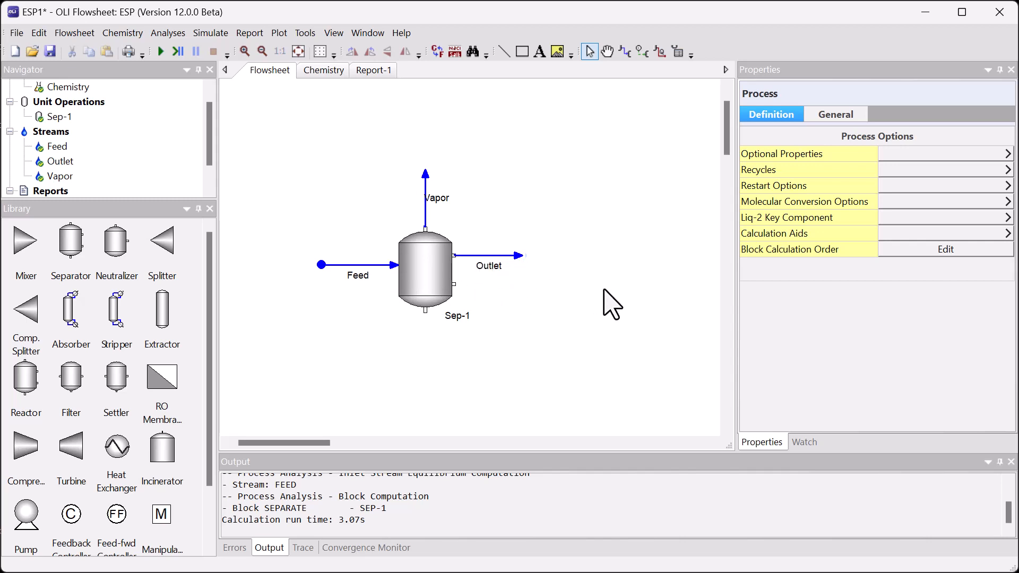
{"action": "right_click", "coordinate": [502, 256]}
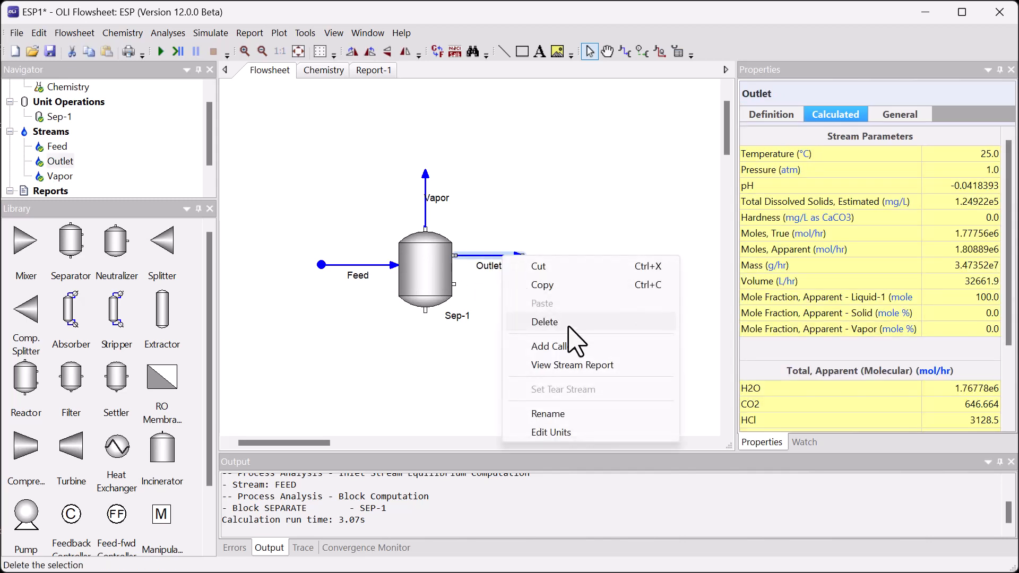
{"action": "left_click", "coordinate": [515, 344]}
{"action": "left_click_drag", "start_coordinate": [611, 303], "coordinate": [594, 215]}
Add the overall Volume variable from Phase Flows to the Outlet callout and move the callout higher.
{"action": "right_click", "coordinate": [593, 216]}
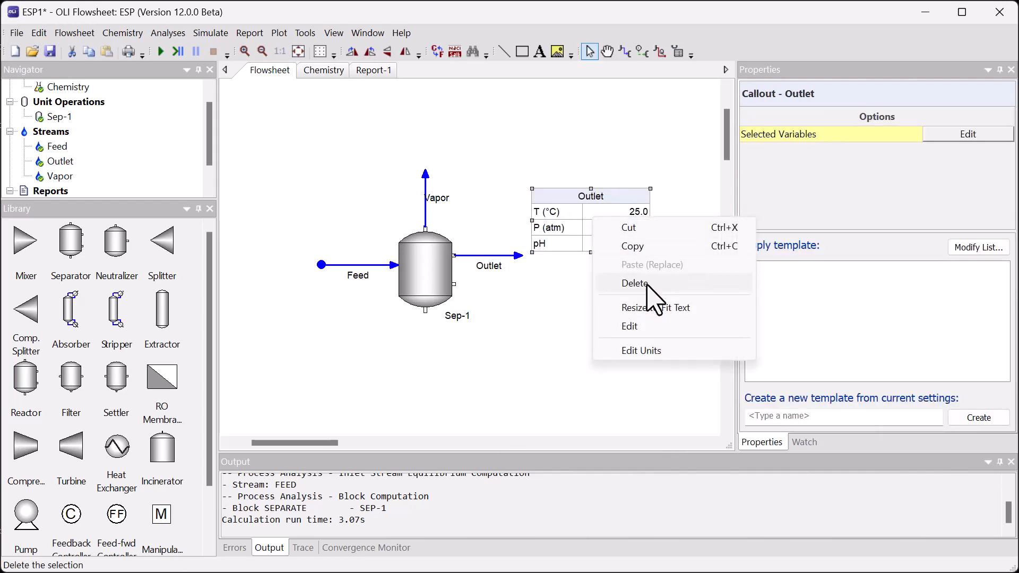
{"action": "left_click", "coordinate": [648, 328]}
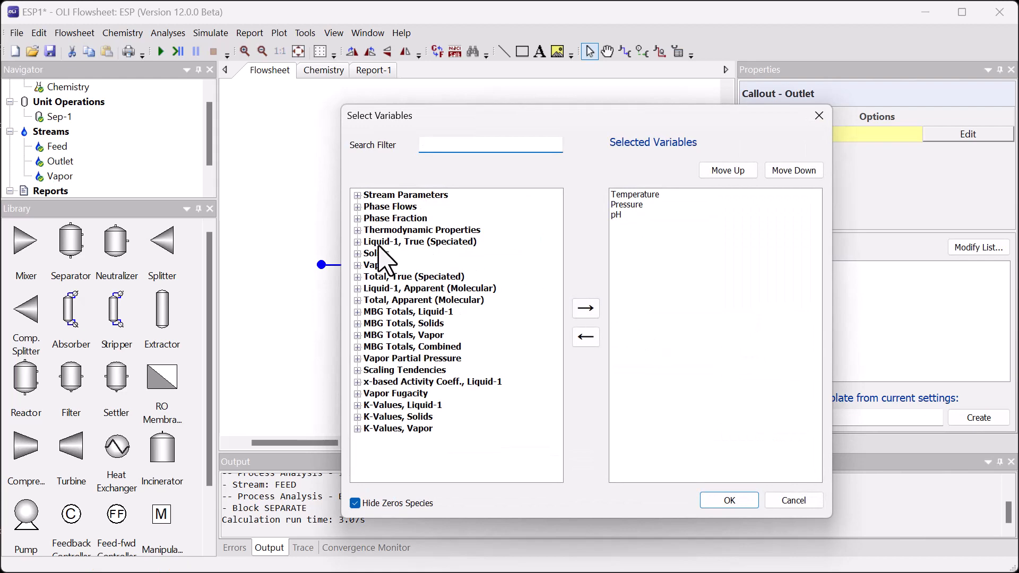
{"action": "left_click", "coordinate": [358, 206]}
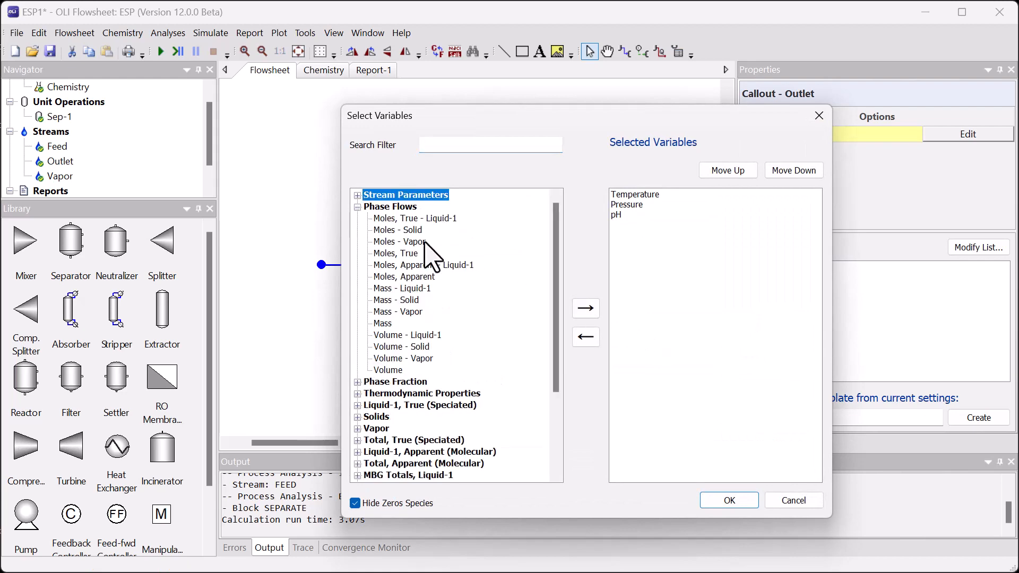
{"action": "left_click", "coordinate": [389, 370]}
{"action": "left_click", "coordinate": [585, 311]}
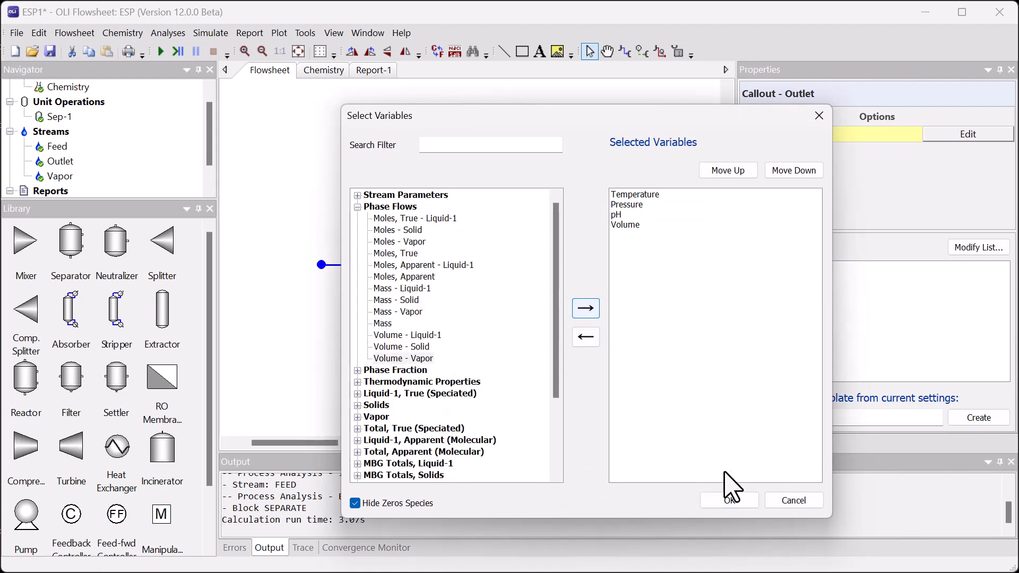
{"action": "left_click", "coordinate": [746, 502]}
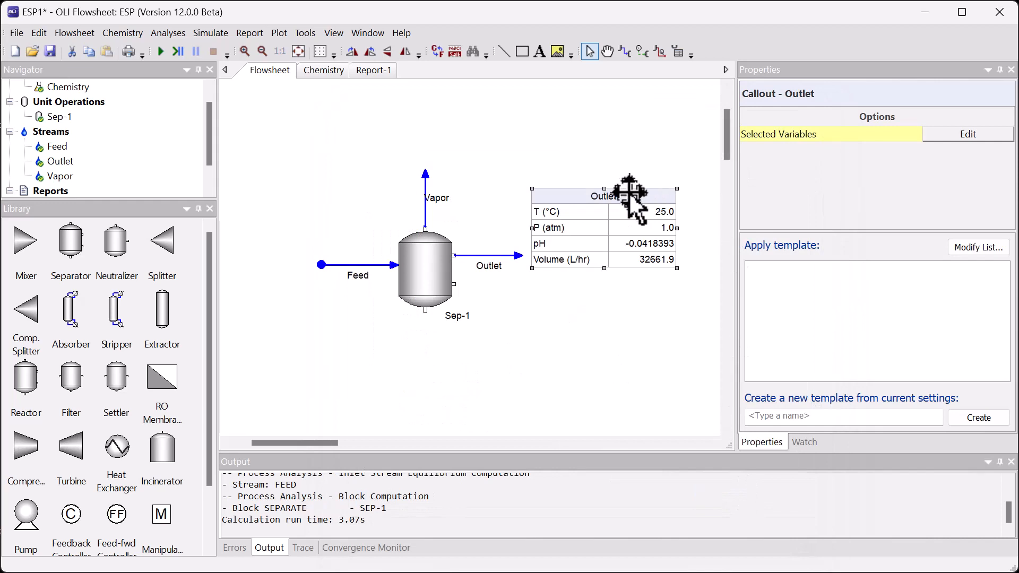
{"action": "left_click_drag", "start_coordinate": [628, 200], "coordinate": [624, 162]}
Customize the Outlet callout's units so that volume is given in m3/hr.
{"action": "right_click", "coordinate": [601, 205]}
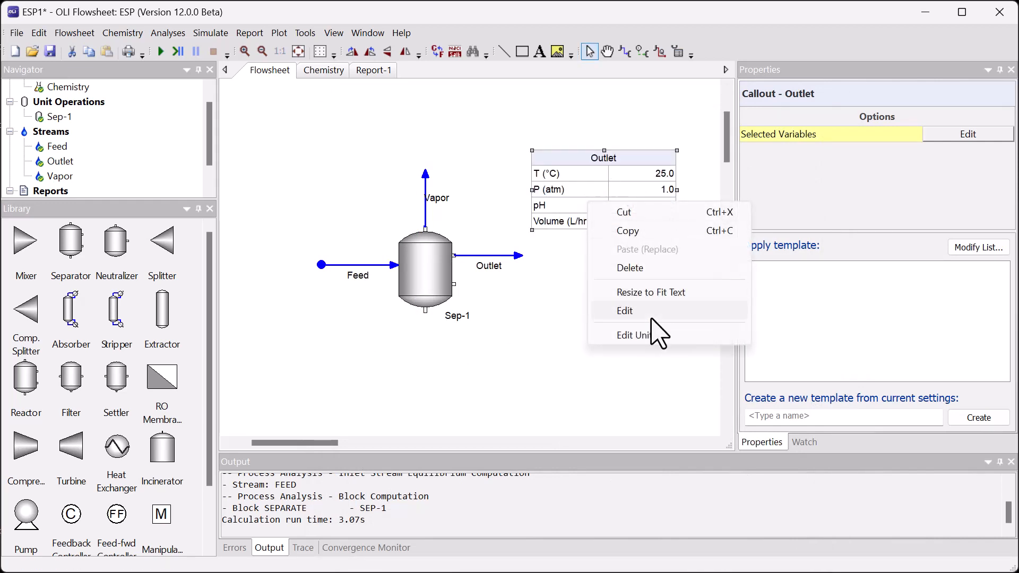
{"action": "left_click", "coordinate": [663, 333]}
{"action": "left_click", "coordinate": [399, 326]}
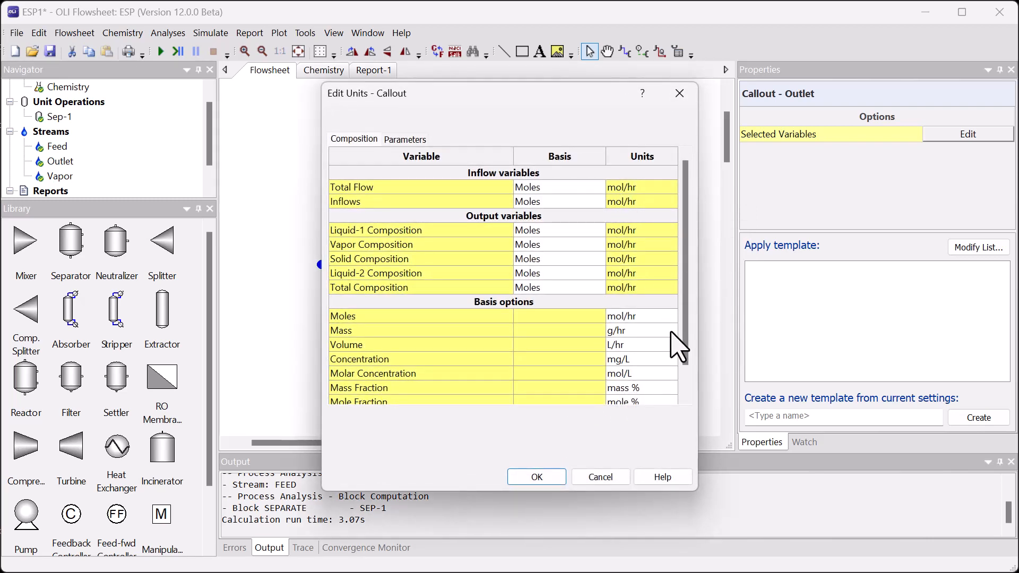
{"action": "left_click", "coordinate": [637, 344]}
{"action": "left_click", "coordinate": [671, 345]}
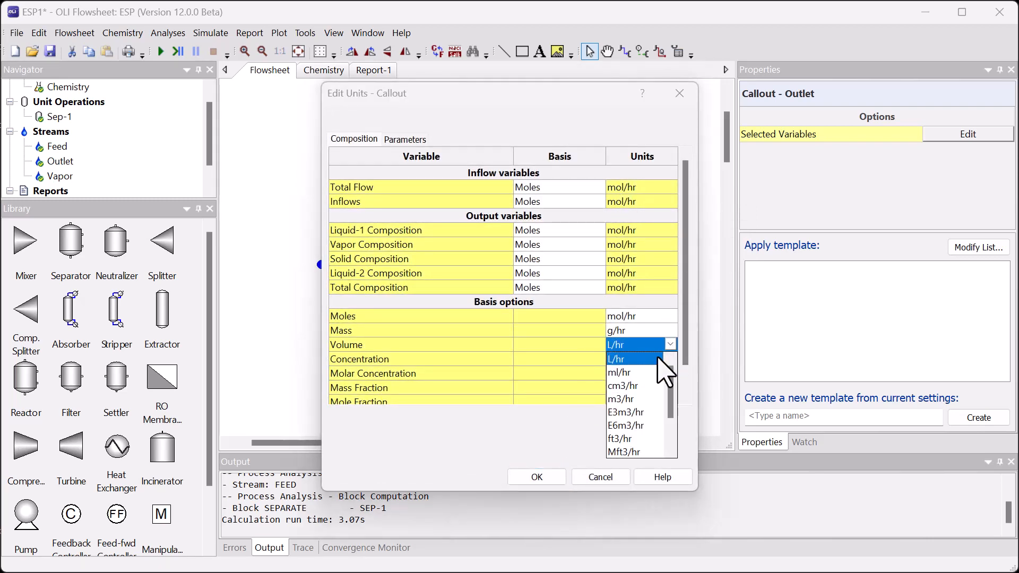
{"action": "left_click", "coordinate": [629, 406]}
{"action": "left_click", "coordinate": [549, 477]}
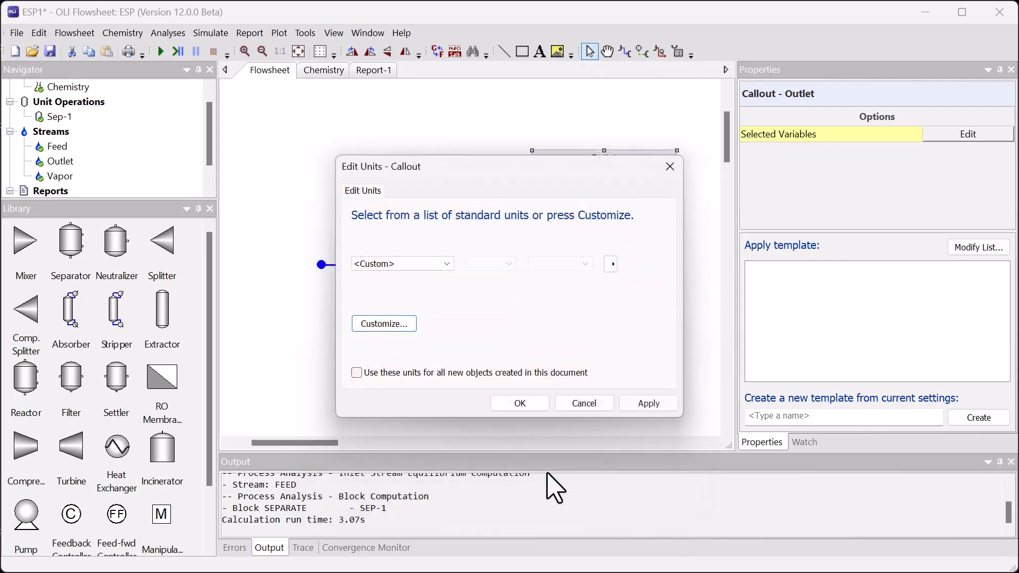
{"action": "left_click", "coordinate": [526, 407]}
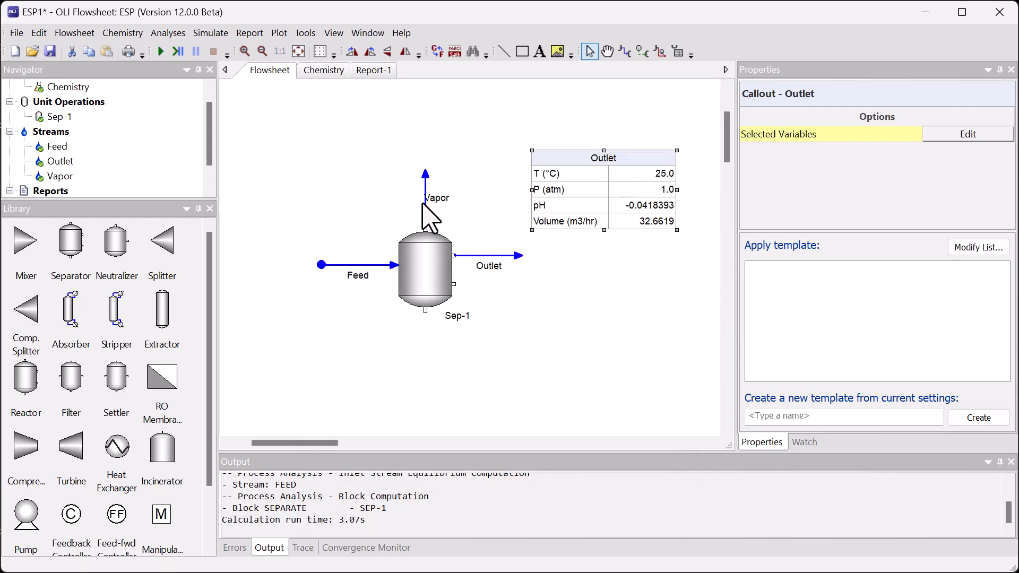
Examine the Vapor stream's calculated results, the Sep-1 separator's definition and the Outlet callout.
{"action": "left_click", "coordinate": [432, 218]}
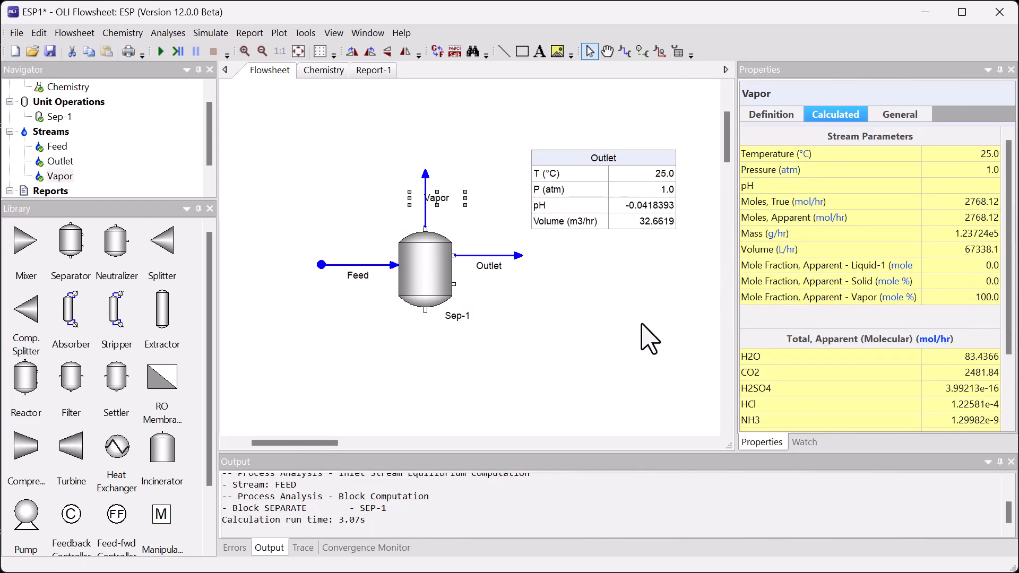
{"action": "left_click", "coordinate": [428, 287]}
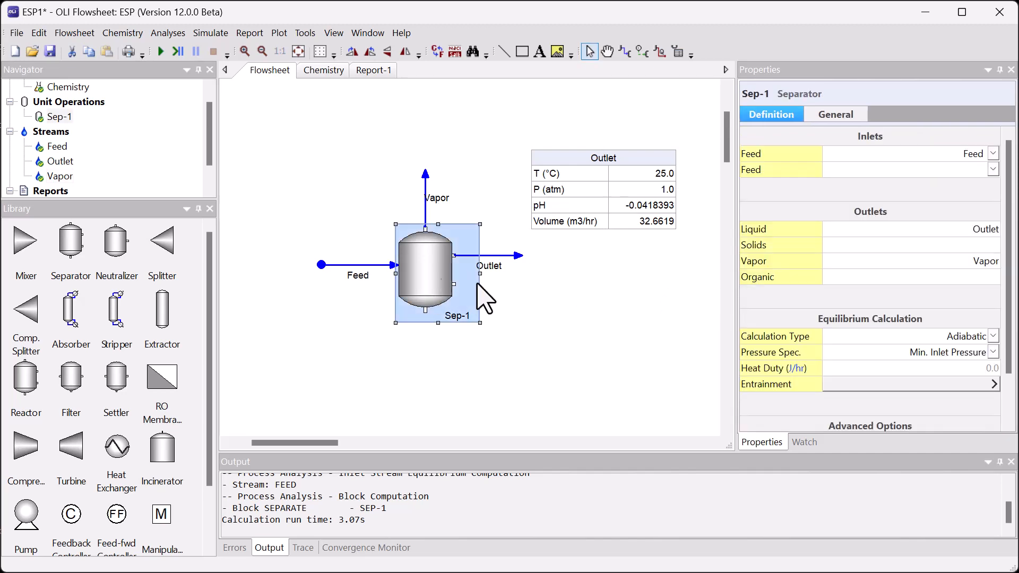
{"action": "left_click", "coordinate": [648, 182]}
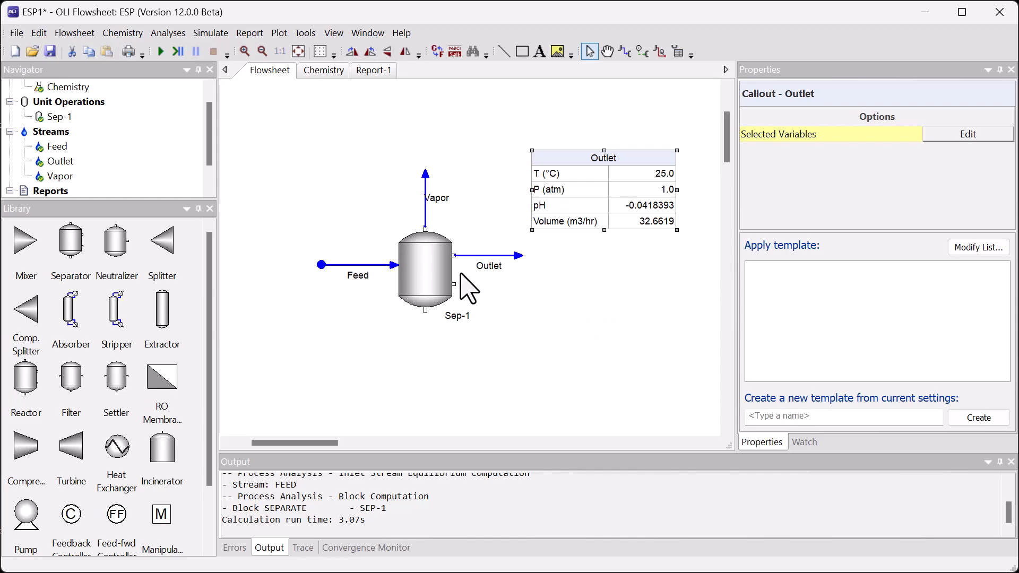
Add a new custom property to the process's optional properties and name it ResidenceTime.
{"action": "left_click", "coordinate": [531, 323]}
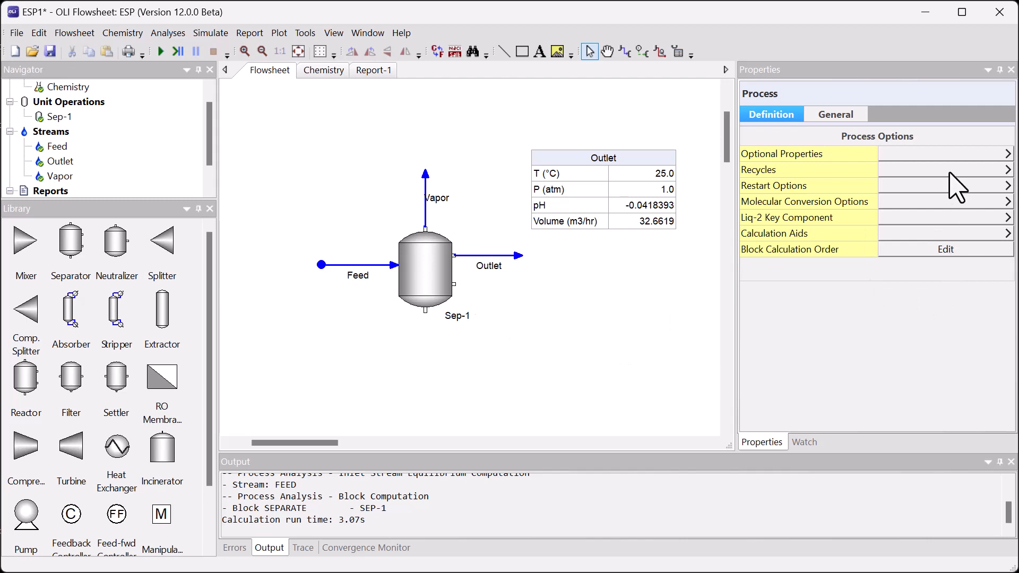
{"action": "left_click", "coordinate": [947, 155]}
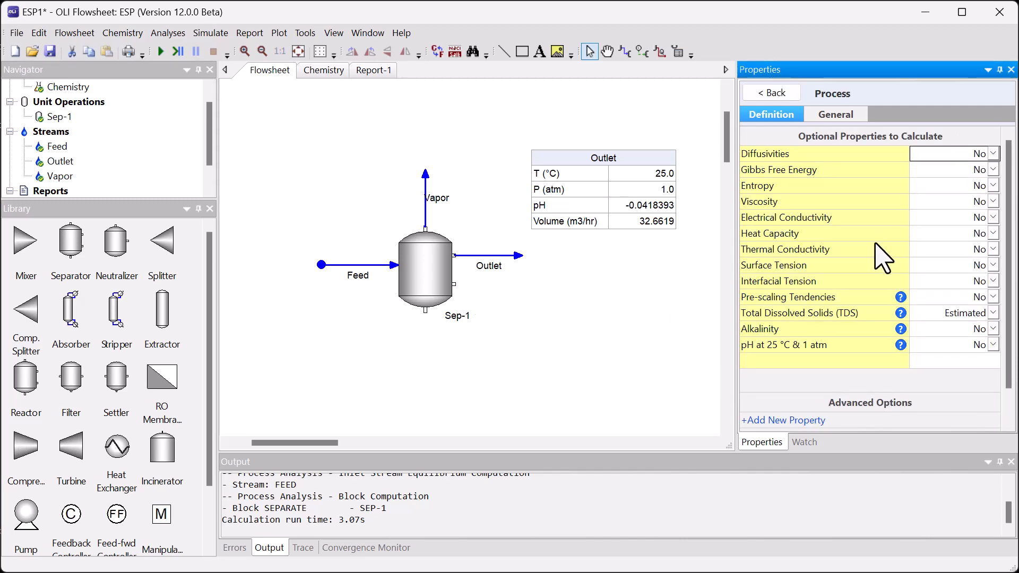
{"action": "scroll", "coordinate": [873, 249], "scroll_direction": "down", "scroll_amount": 1}
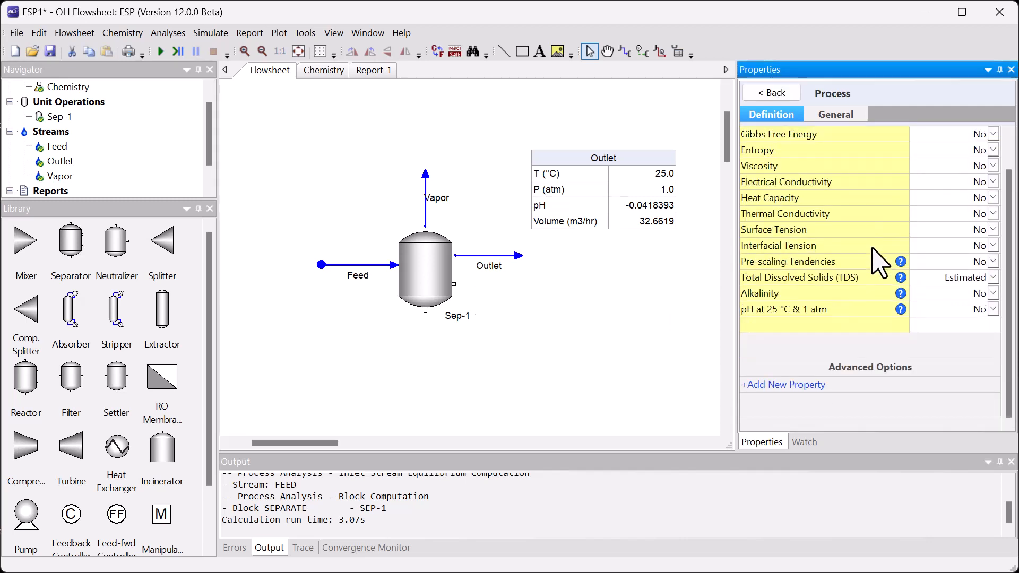
{"action": "left_click", "coordinate": [795, 387]}
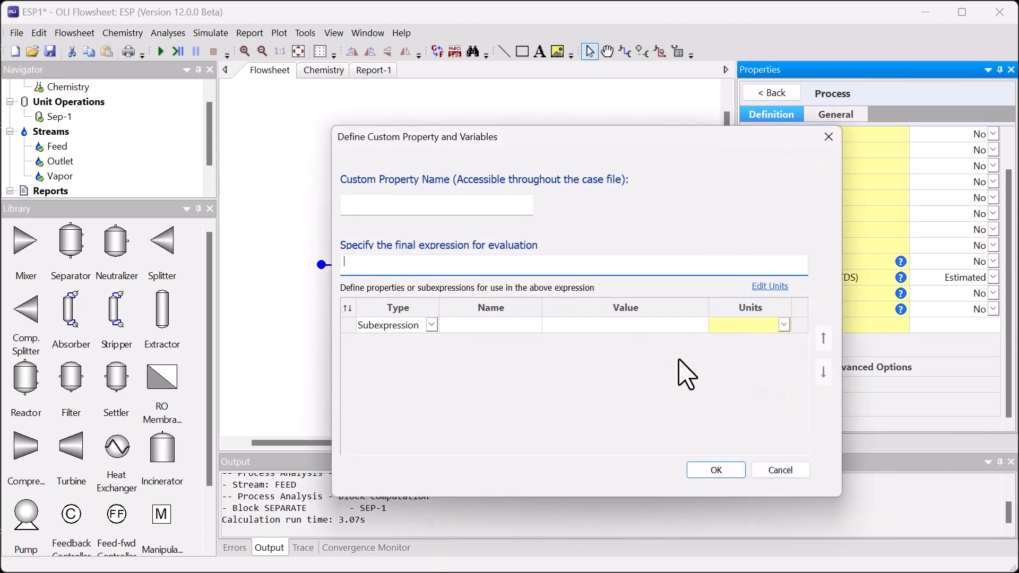
{"action": "left_click_drag", "start_coordinate": [616, 141], "coordinate": [670, 144]}
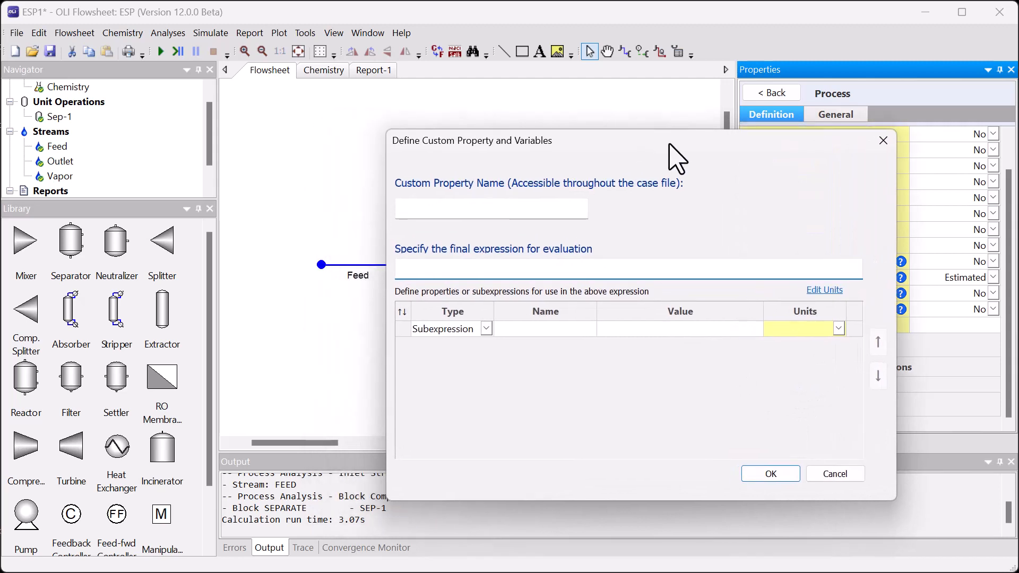
{"action": "left_click", "coordinate": [566, 210]}
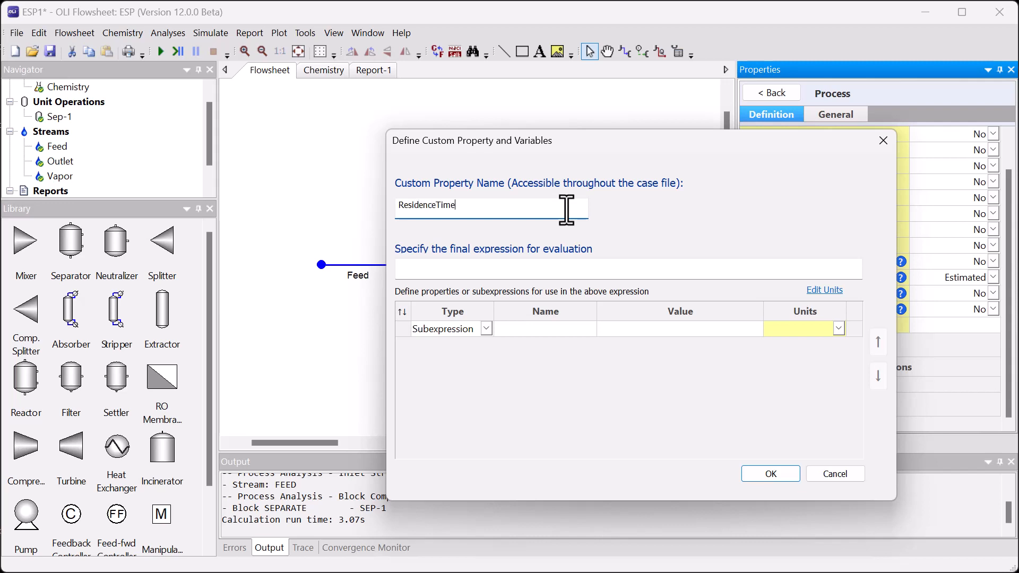
{"action": "left_click", "coordinate": [639, 415]}
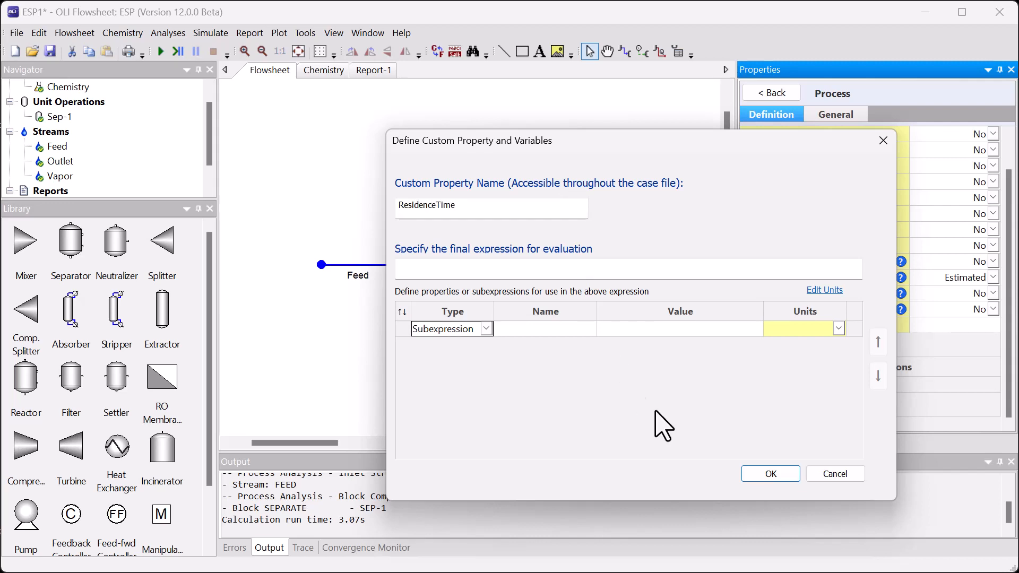
Set the first variable row's type to Property and name it OutletFlow.
{"action": "left_click", "coordinate": [486, 330]}
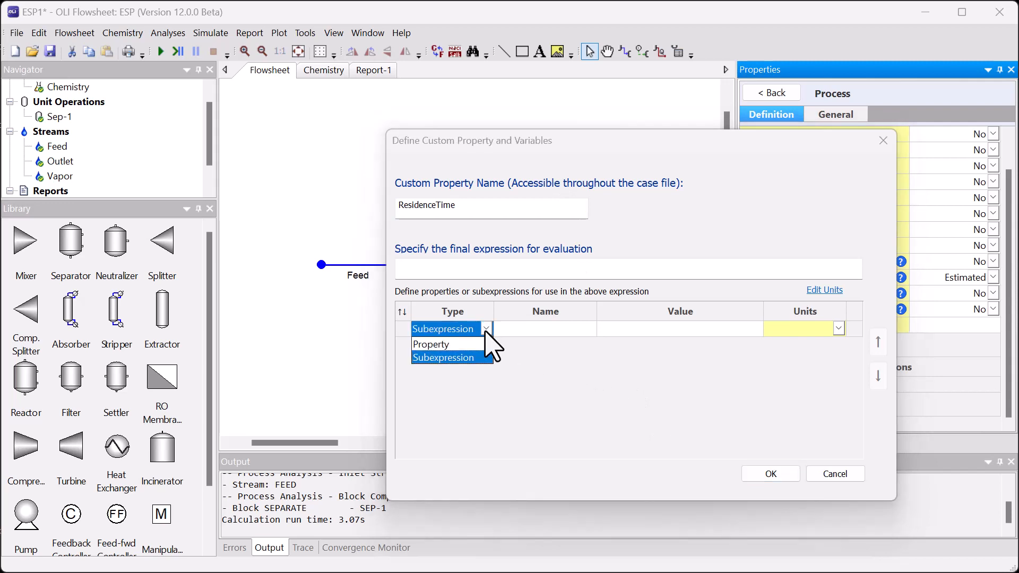
{"action": "left_click", "coordinate": [450, 346]}
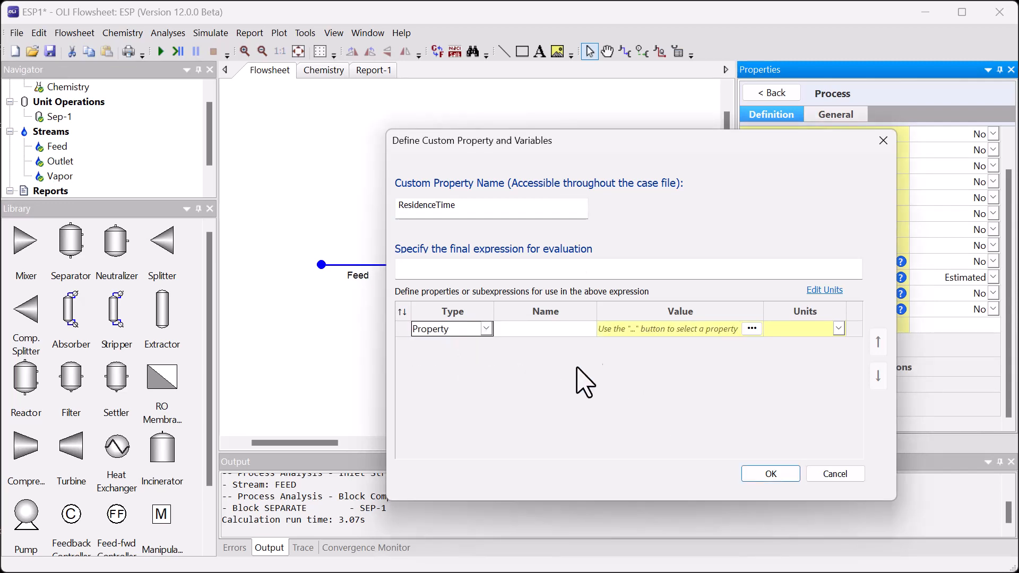
{"action": "left_click", "coordinate": [579, 334]}
{"action": "type", "text": "OutletFlow"}
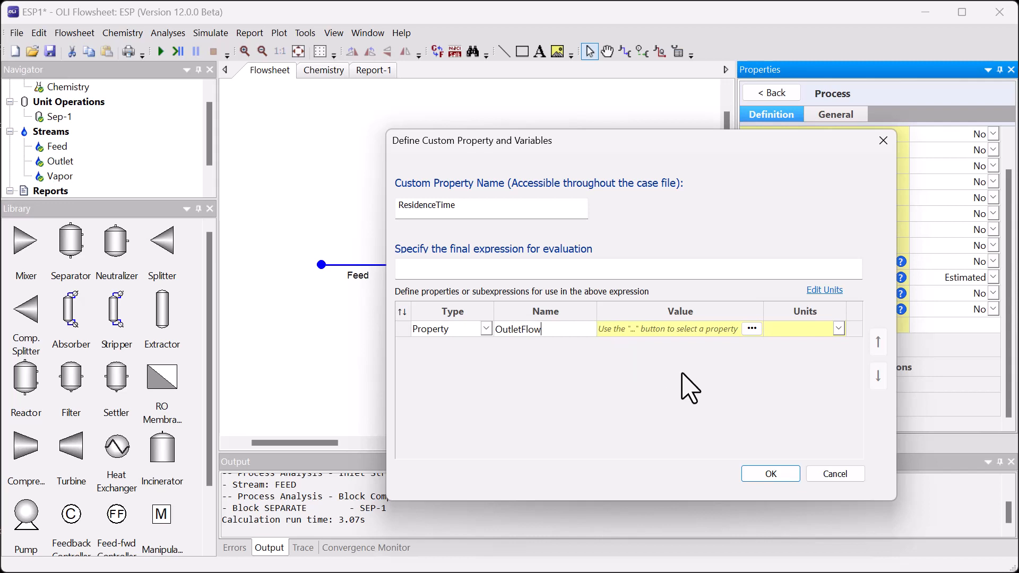
Assign the liquid1 phase's volume property to OutletFlow and set its units to m3/hr.
{"action": "left_click", "coordinate": [752, 329]}
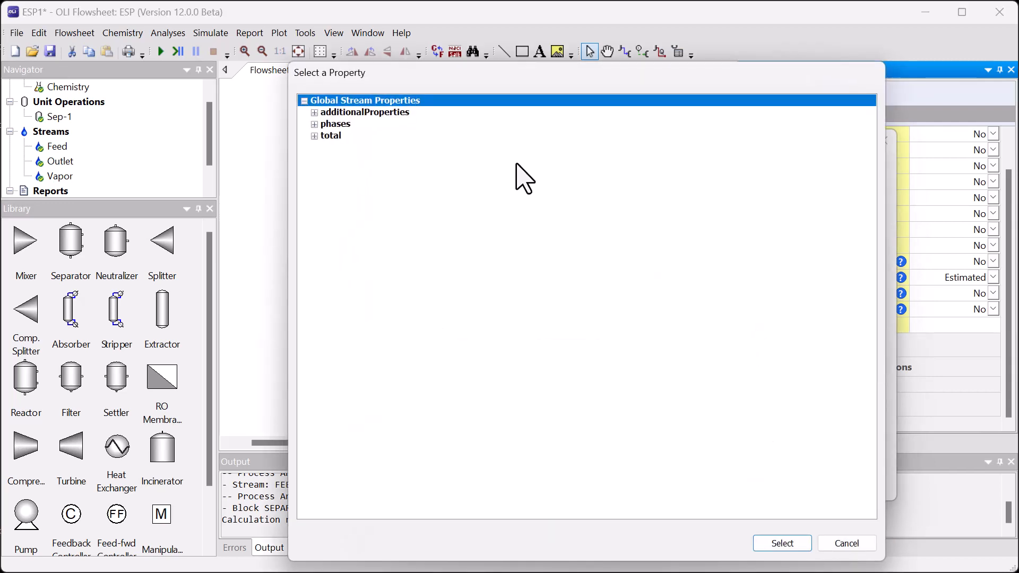
{"action": "left_click", "coordinate": [313, 136]}
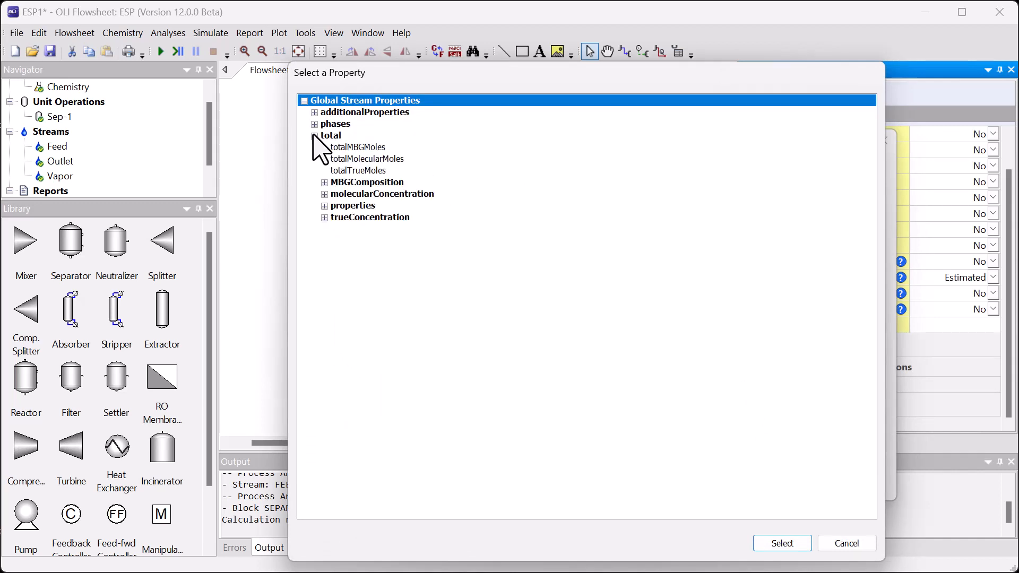
{"action": "left_click", "coordinate": [313, 136]}
{"action": "left_click", "coordinate": [314, 124]}
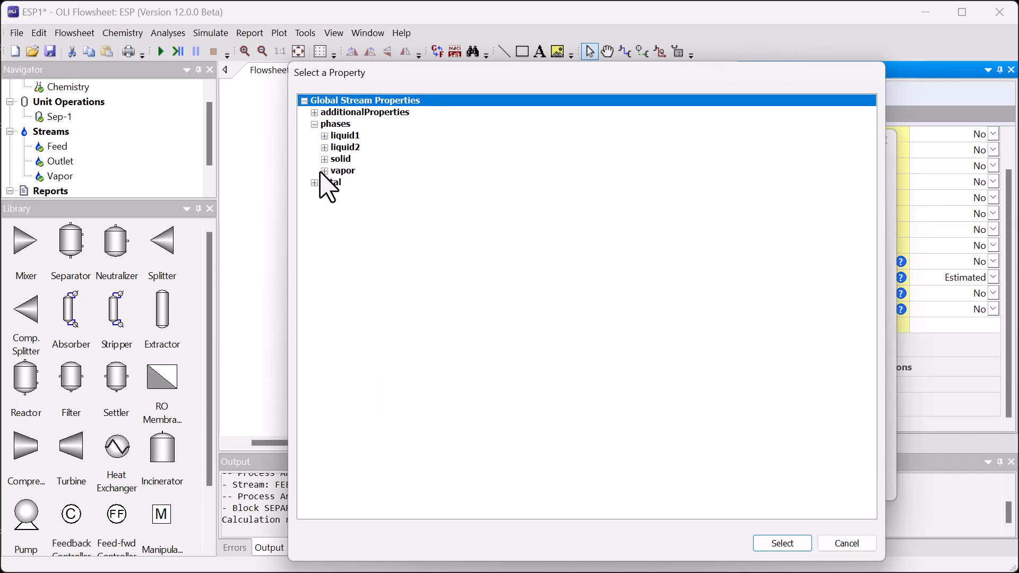
{"action": "left_click", "coordinate": [324, 136]}
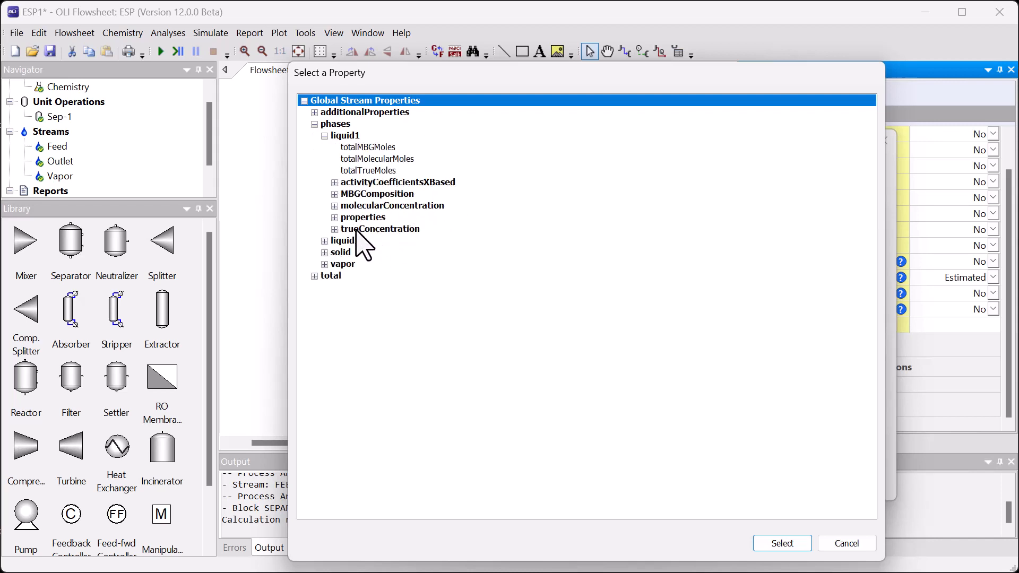
{"action": "left_click", "coordinate": [334, 218]}
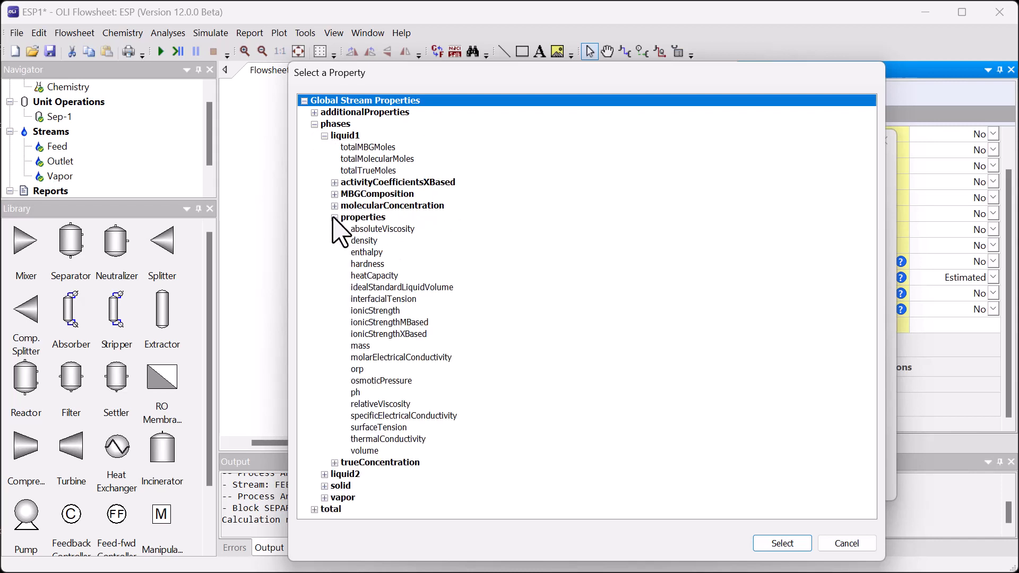
{"action": "left_click", "coordinate": [364, 451]}
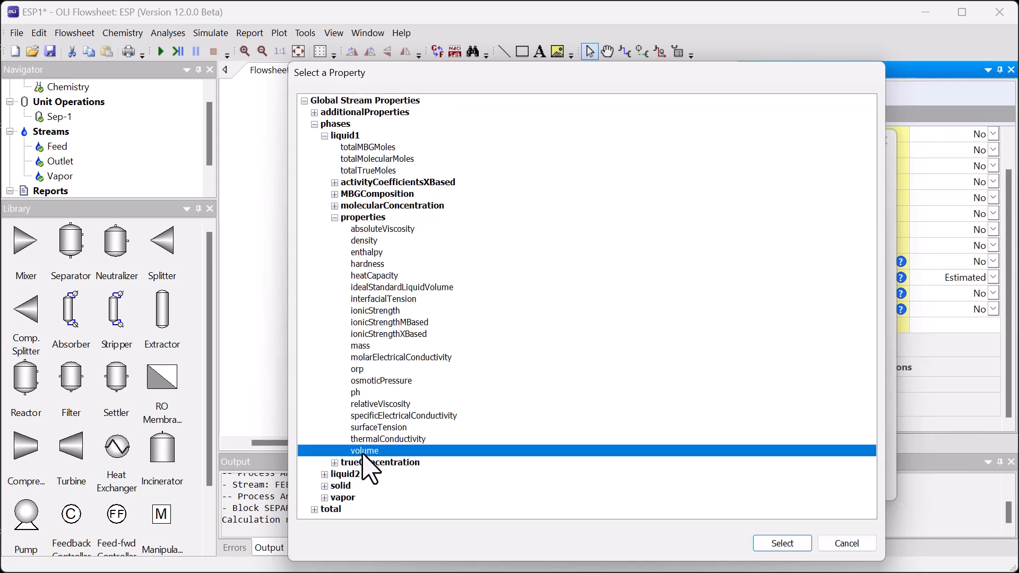
{"action": "left_click", "coordinate": [783, 544]}
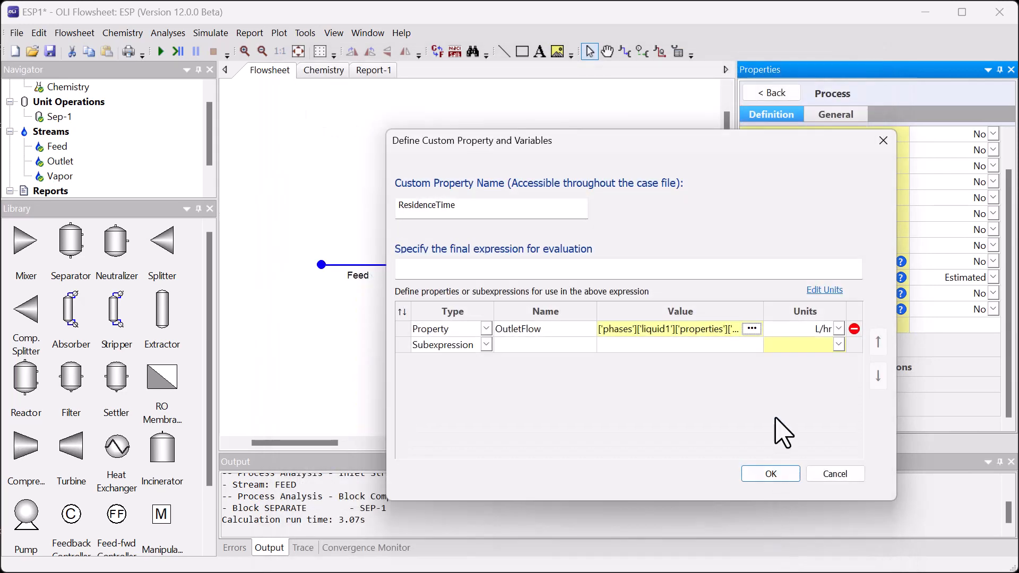
{"action": "left_click", "coordinate": [841, 330]}
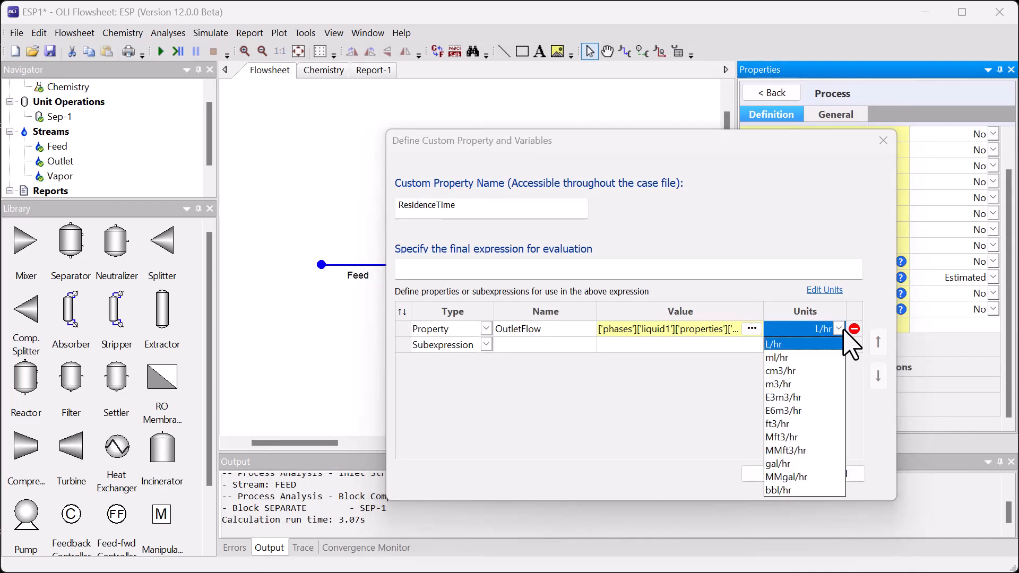
{"action": "left_click", "coordinate": [787, 383]}
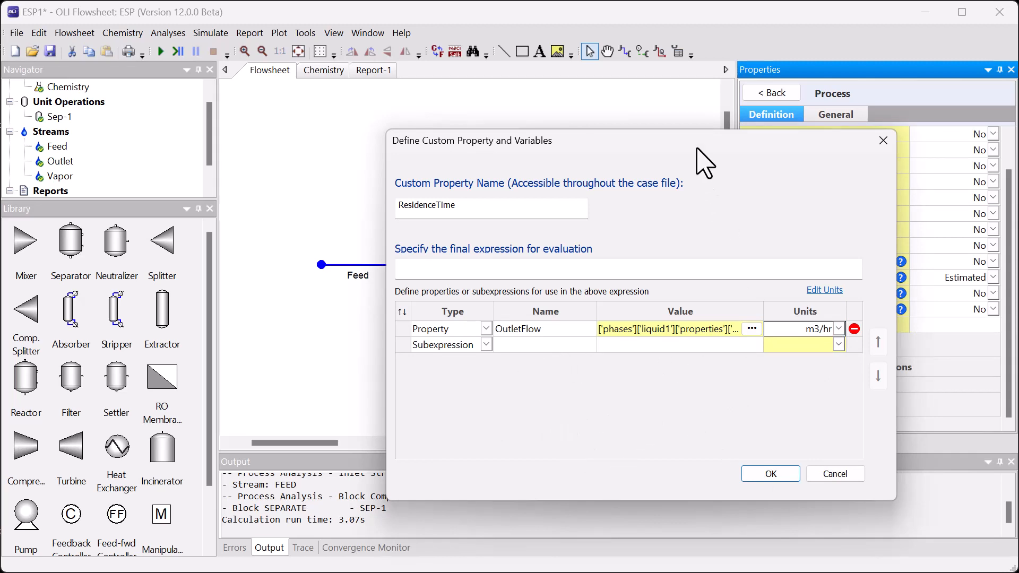
Add a second variable row as a Subexpression named TankVolume with a value of 30.
{"action": "left_click_drag", "start_coordinate": [696, 148], "coordinate": [720, 129]}
{"action": "left_click", "coordinate": [576, 326]}
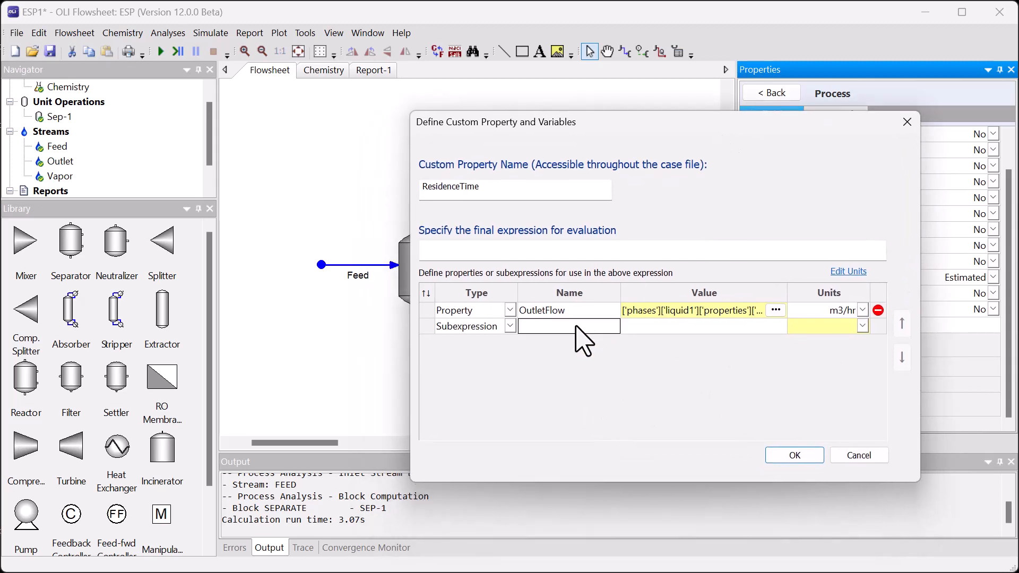
{"action": "type", "text": "TankVolume"}
{"action": "key", "text": "Tab"}
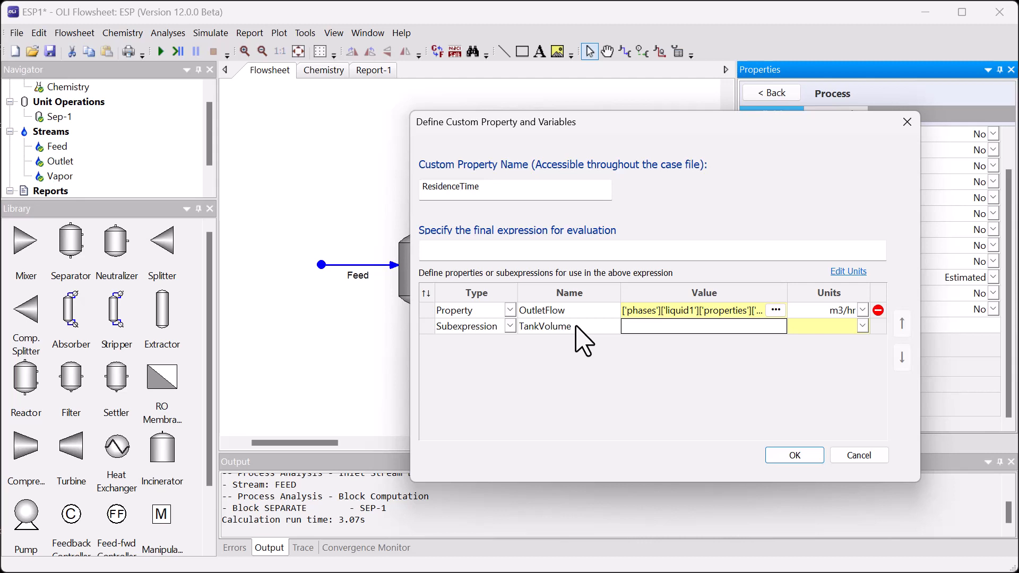
{"action": "type", "text": "30"}
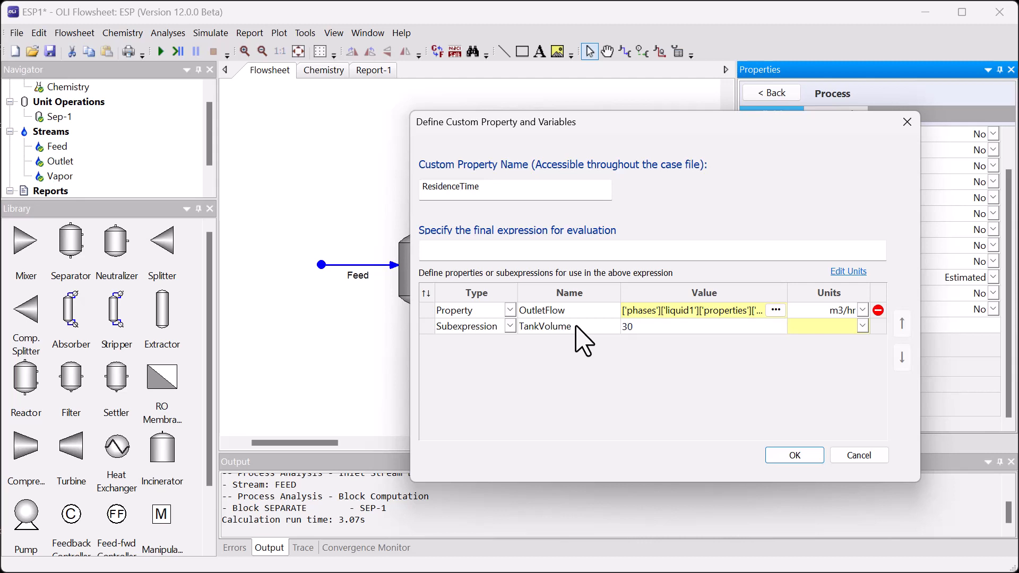
{"action": "key", "text": "Return"}
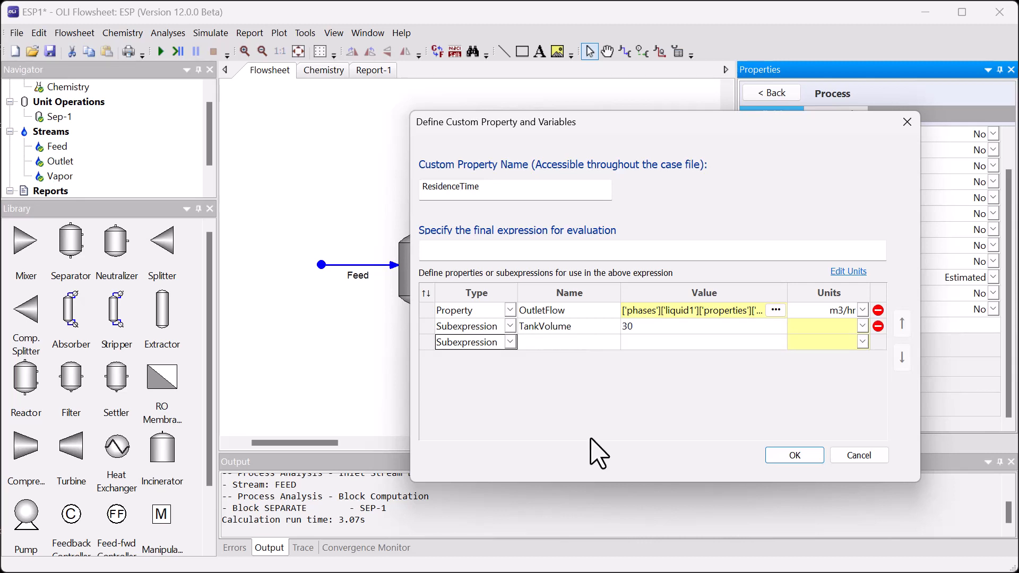
Set ResidenceTime's final expression to TankVolume/OutletFlow, accept the custom property and run the simulation.
{"action": "left_click", "coordinate": [617, 250]}
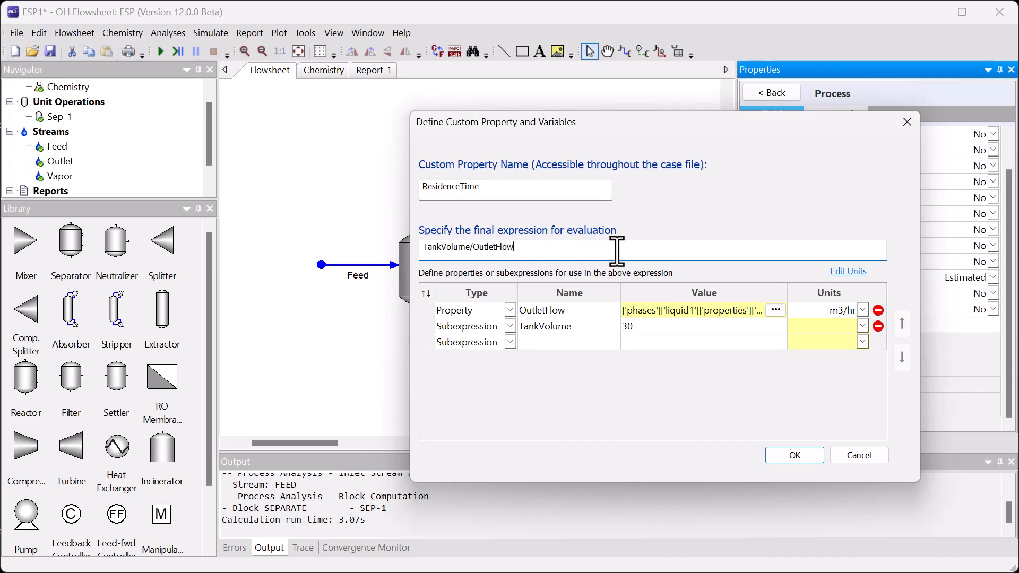
{"action": "key", "text": "shift+Tab"}
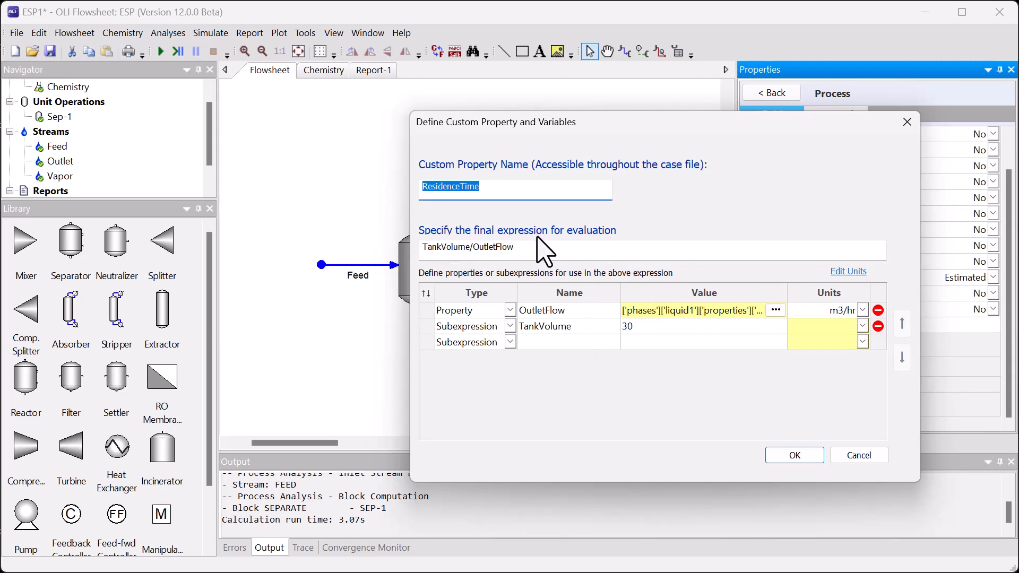
{"action": "left_click", "coordinate": [812, 457]}
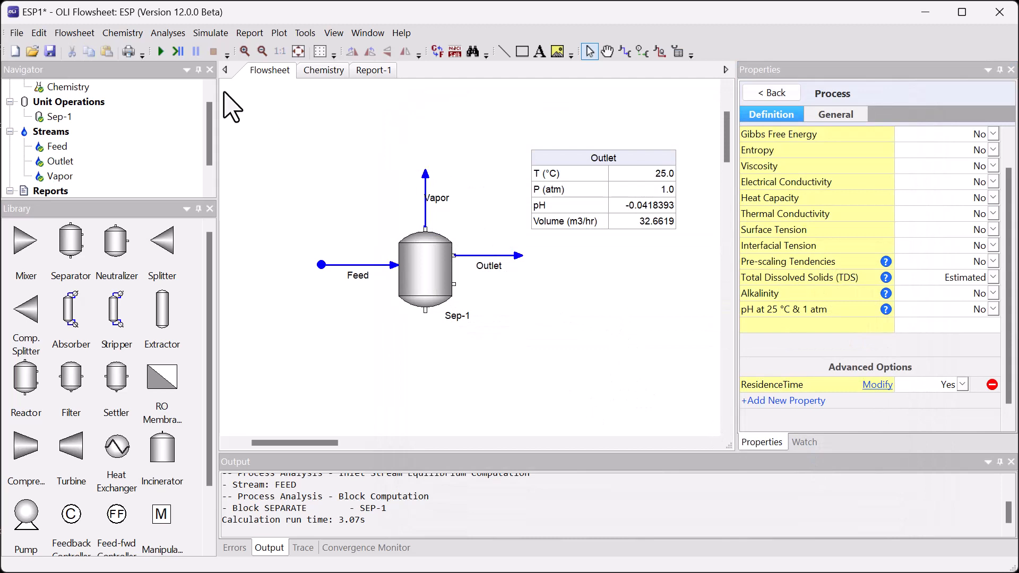
{"action": "left_click", "coordinate": [161, 51]}
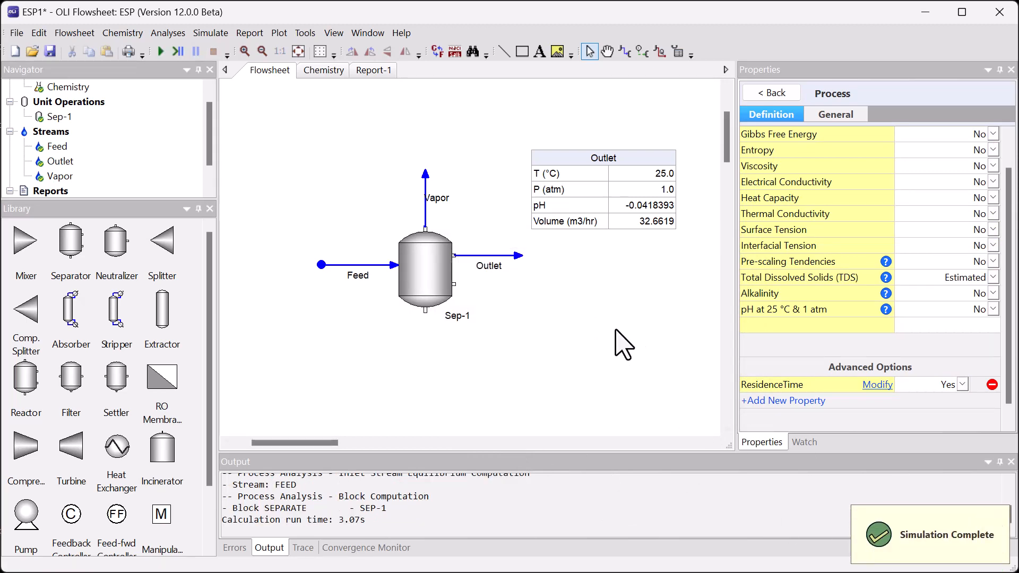
Open the Outlet stream's full report and examine its user defined properties, then return to the flowsheet.
{"action": "left_click", "coordinate": [483, 267]}
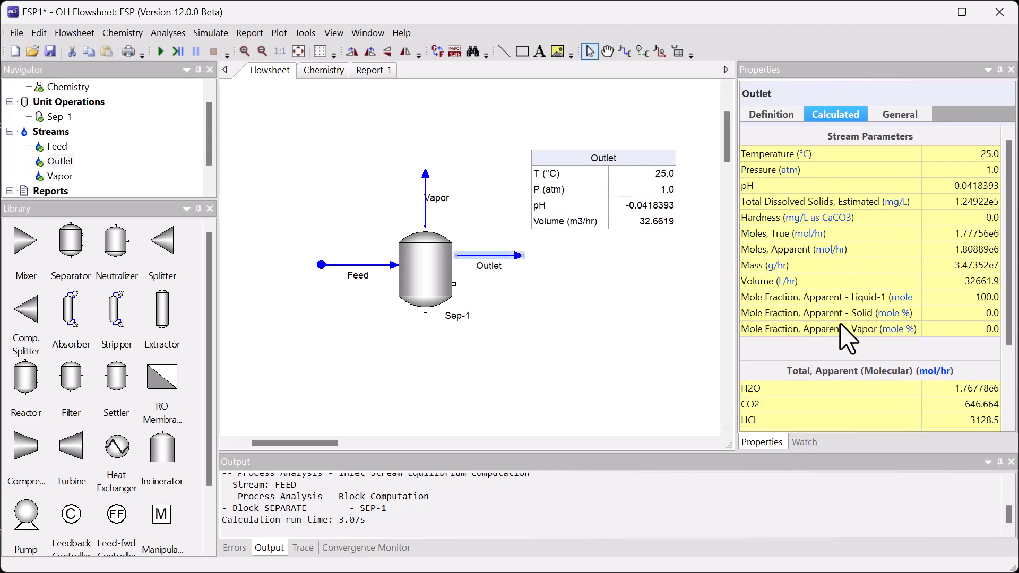
{"action": "scroll", "coordinate": [848, 337], "scroll_direction": "down", "scroll_amount": 3}
{"action": "left_click", "coordinate": [797, 415]}
{"action": "scroll", "coordinate": [587, 344], "scroll_direction": "down", "scroll_amount": 7}
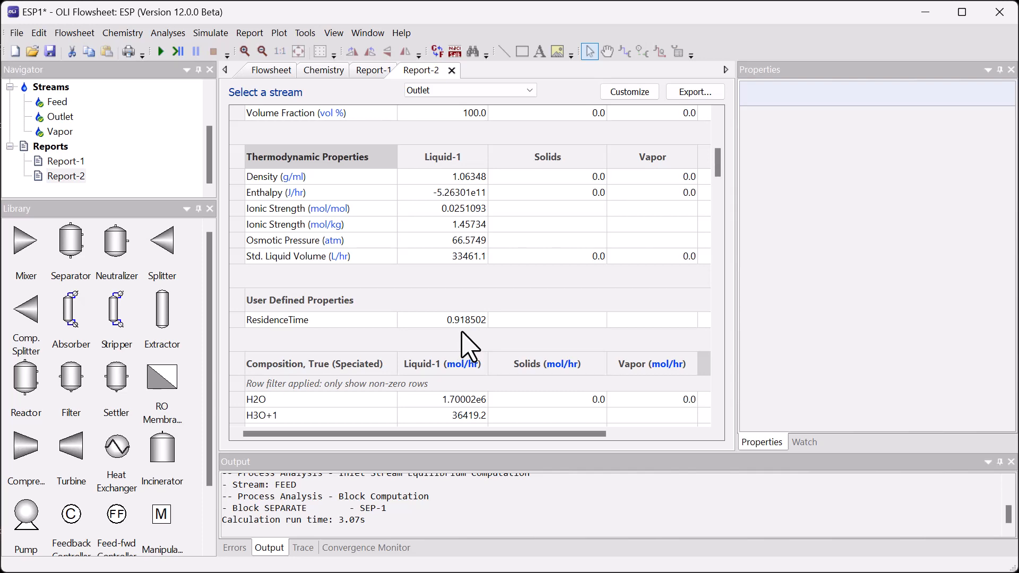
{"action": "scroll", "coordinate": [470, 348], "scroll_direction": "up", "scroll_amount": 1}
{"action": "scroll", "coordinate": [470, 344], "scroll_direction": "down", "scroll_amount": 2}
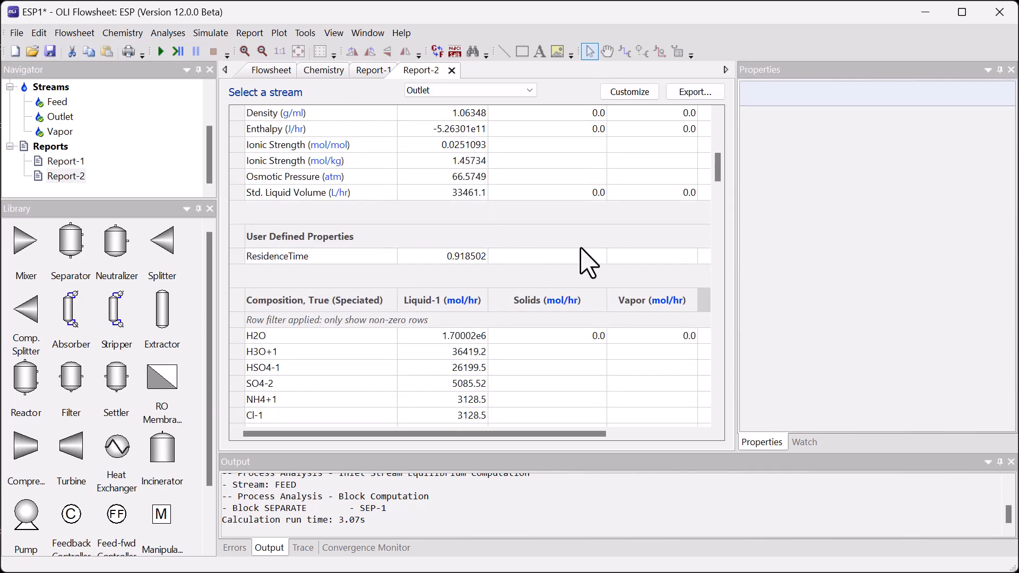
{"action": "scroll", "coordinate": [640, 229], "scroll_direction": "up", "scroll_amount": 5}
{"action": "scroll", "coordinate": [610, 192], "scroll_direction": "up", "scroll_amount": 4}
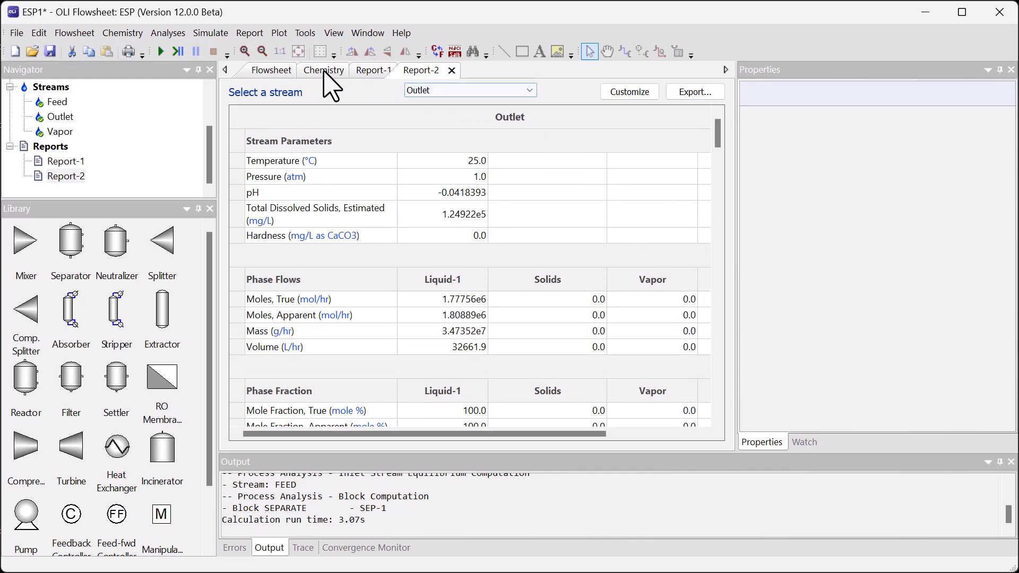
{"action": "left_click", "coordinate": [272, 69]}
{"action": "right_click", "coordinate": [432, 273]}
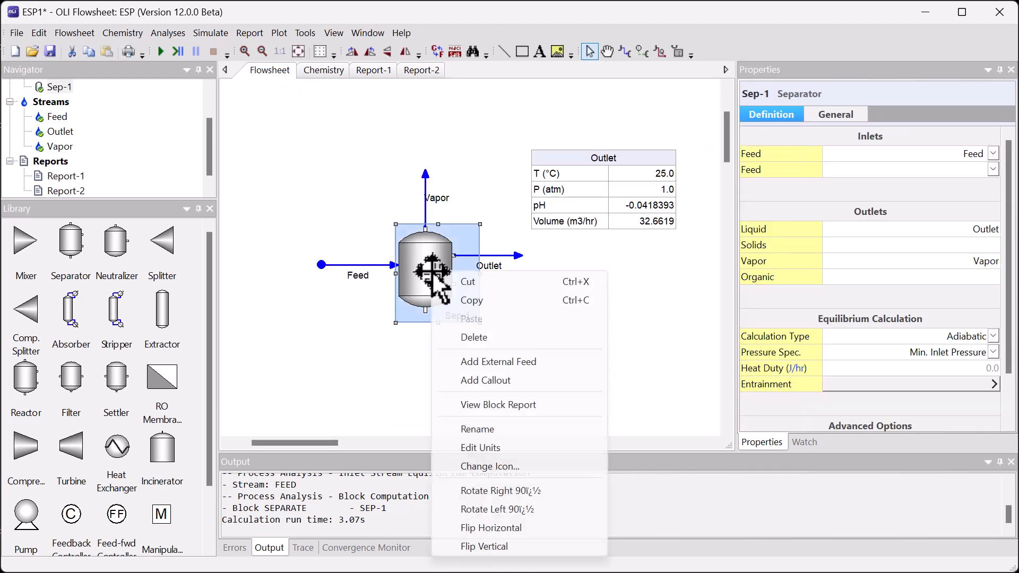
{"action": "left_click", "coordinate": [518, 380]}
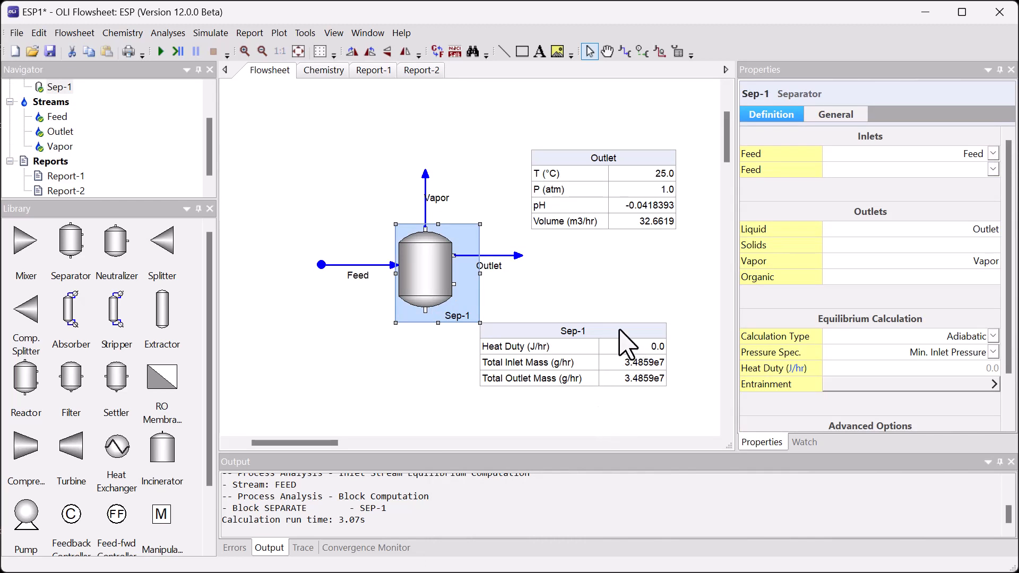
{"action": "left_click_drag", "start_coordinate": [622, 330], "coordinate": [646, 310]}
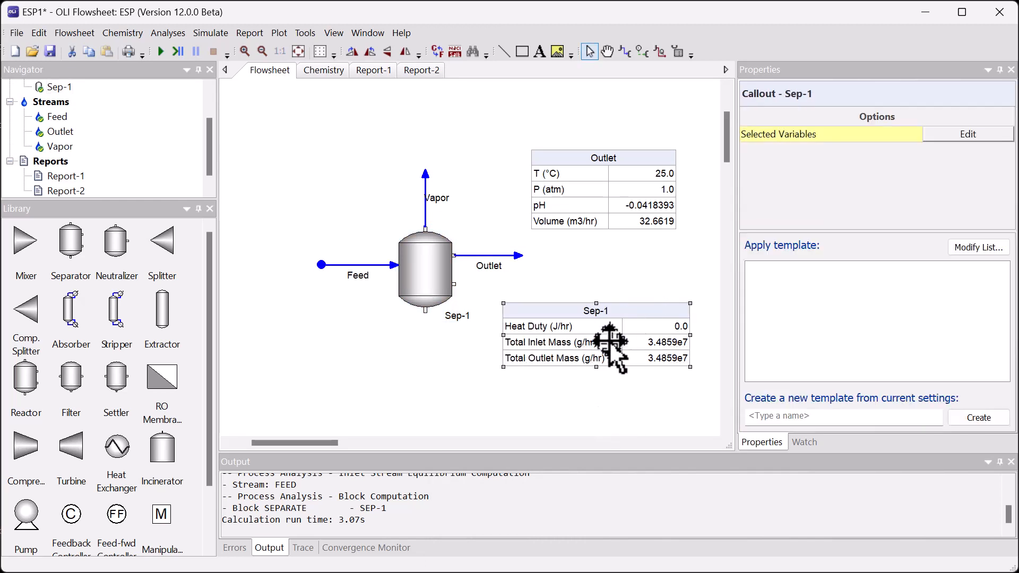
{"action": "right_click", "coordinate": [610, 340]}
{"action": "left_click", "coordinate": [489, 425]}
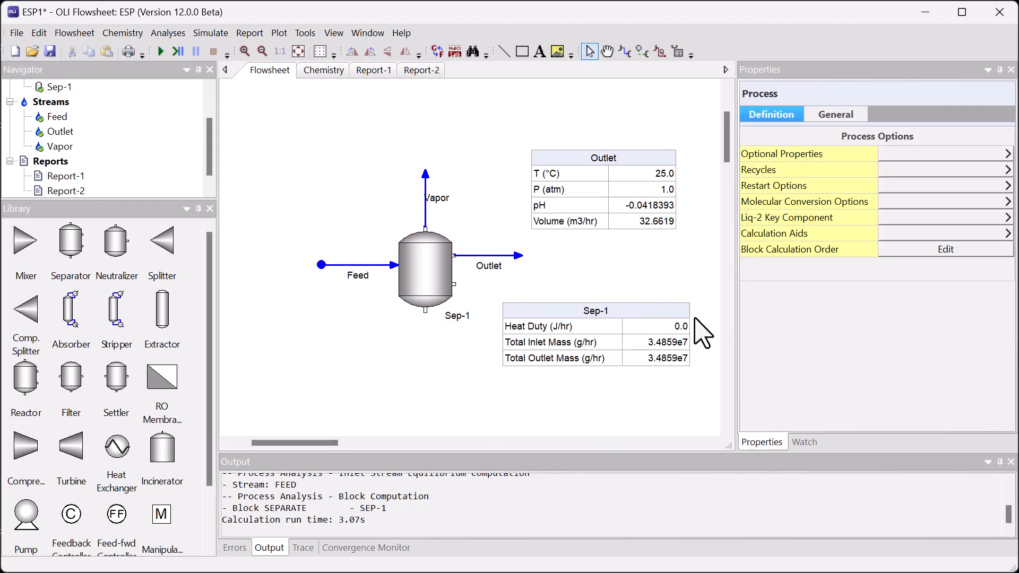
{"action": "left_click", "coordinate": [651, 332]}
{"action": "key", "text": "Escape"}
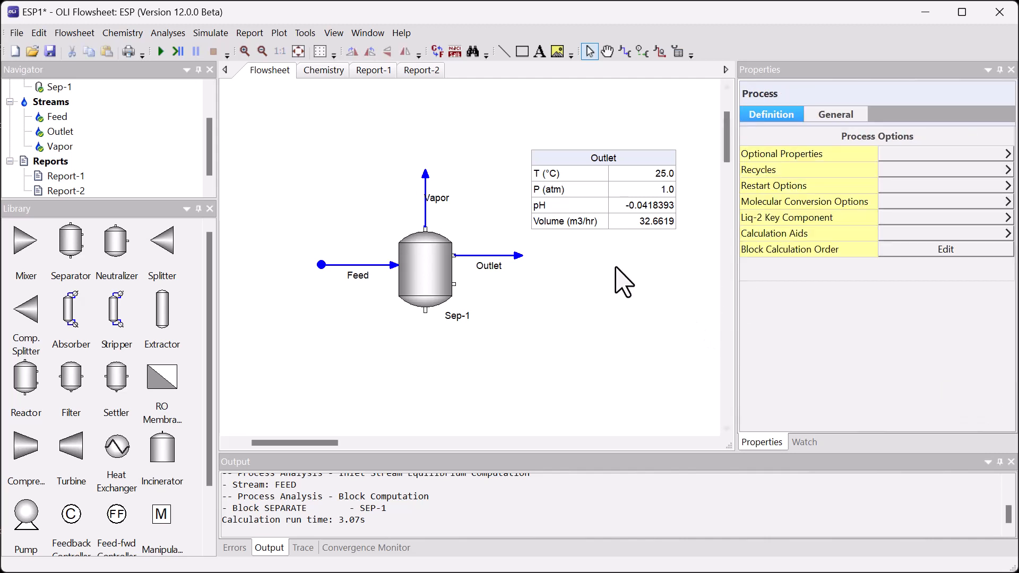
Add the user defined property ResidenceTime to the Outlet callout's selected variables.
{"action": "right_click", "coordinate": [599, 194]}
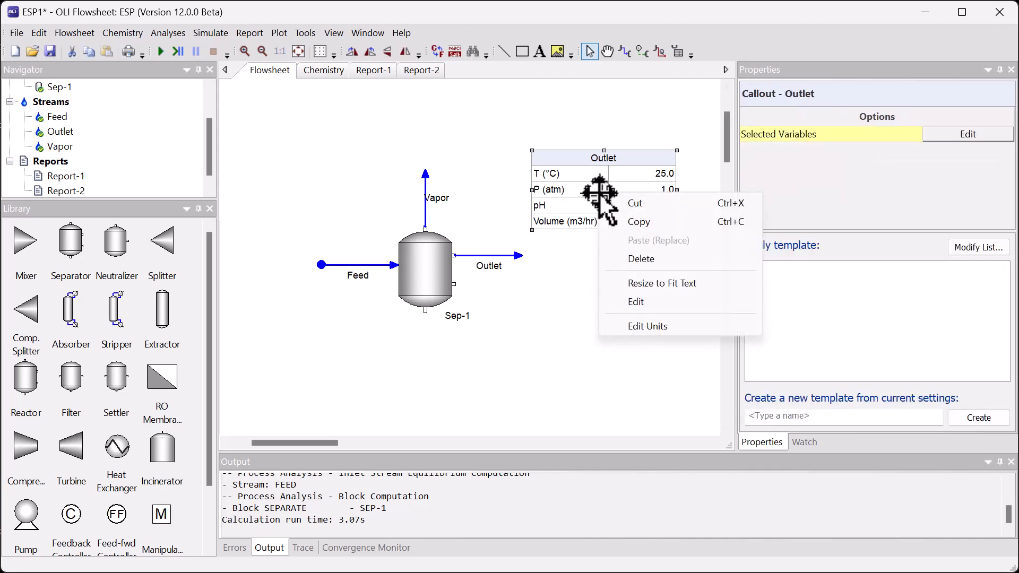
{"action": "left_click", "coordinate": [643, 302]}
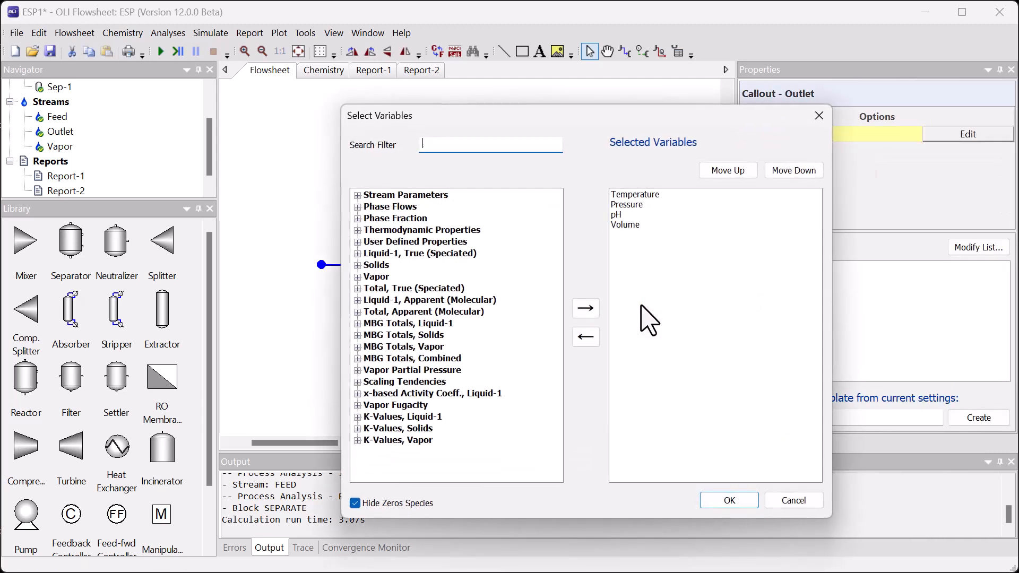
{"action": "left_click", "coordinate": [357, 241]}
{"action": "left_click", "coordinate": [404, 254]}
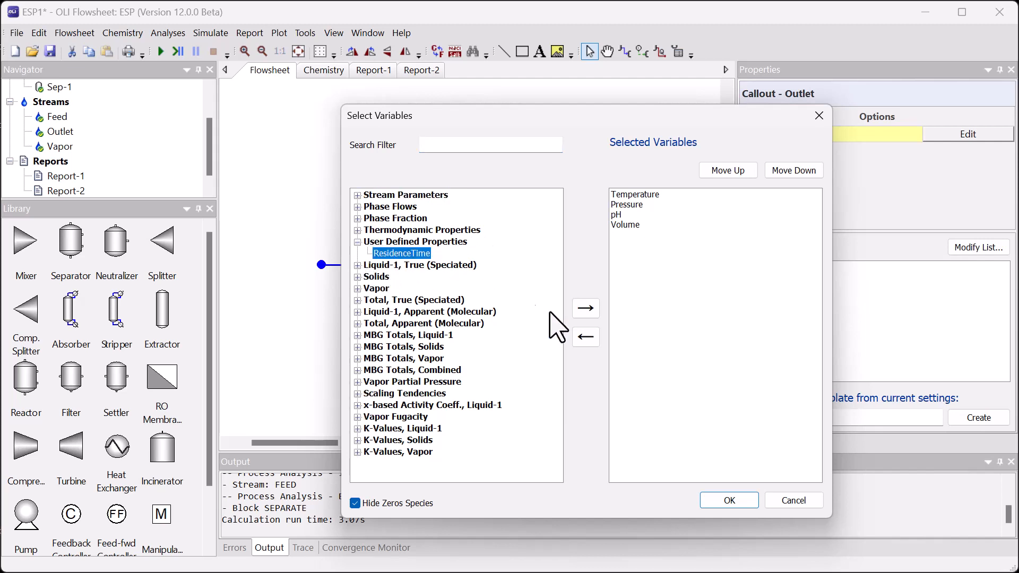
{"action": "left_click", "coordinate": [586, 309]}
{"action": "left_click", "coordinate": [729, 501]}
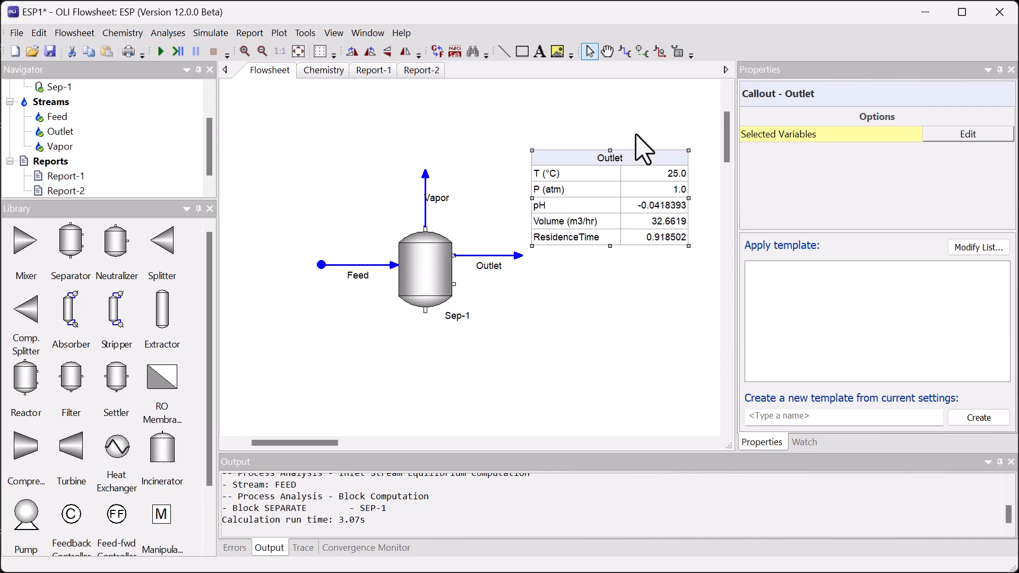
Add a text box annotation below the Outlet callout reading "REsicence Time is in Hours".
{"action": "left_click", "coordinate": [539, 53]}
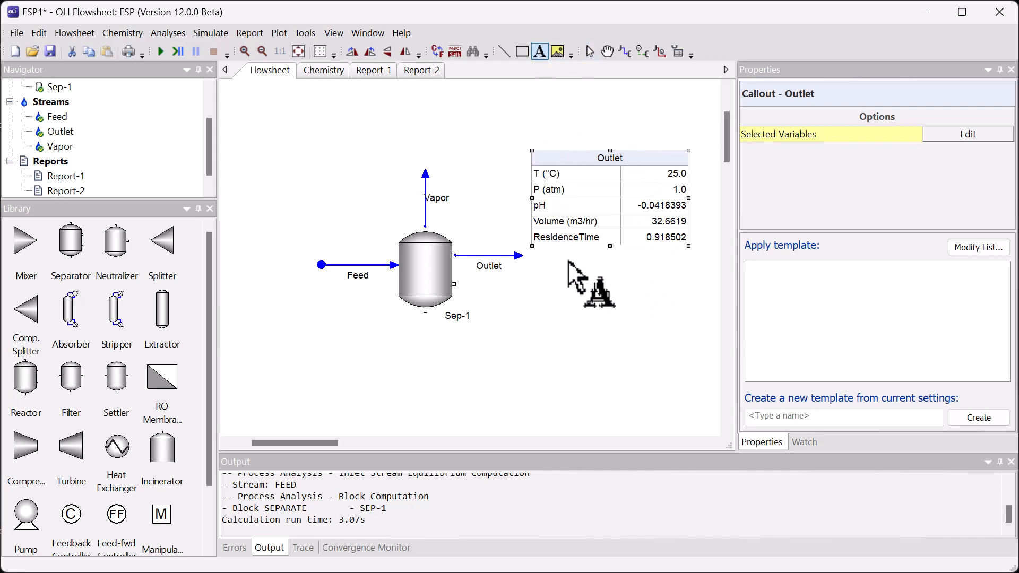
{"action": "left_click", "coordinate": [550, 260]}
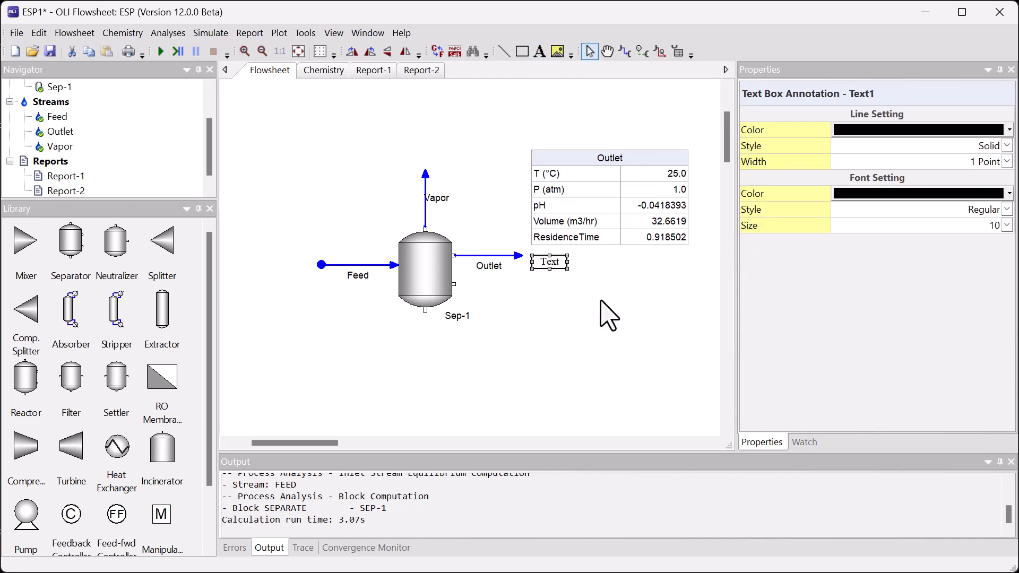
{"action": "double_click", "coordinate": [547, 268]}
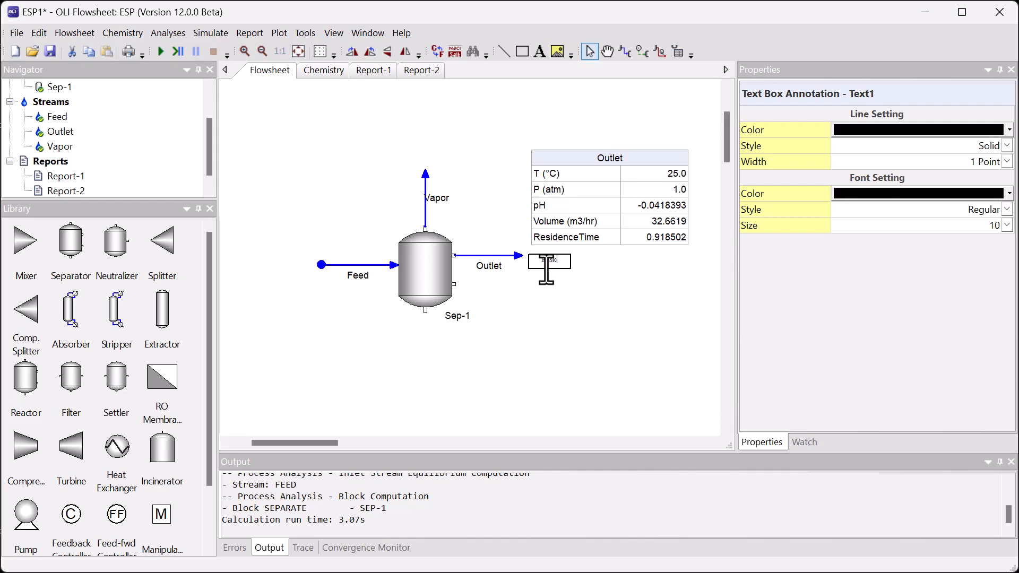
{"action": "type", "text": "REsidence Time is in Hours"}
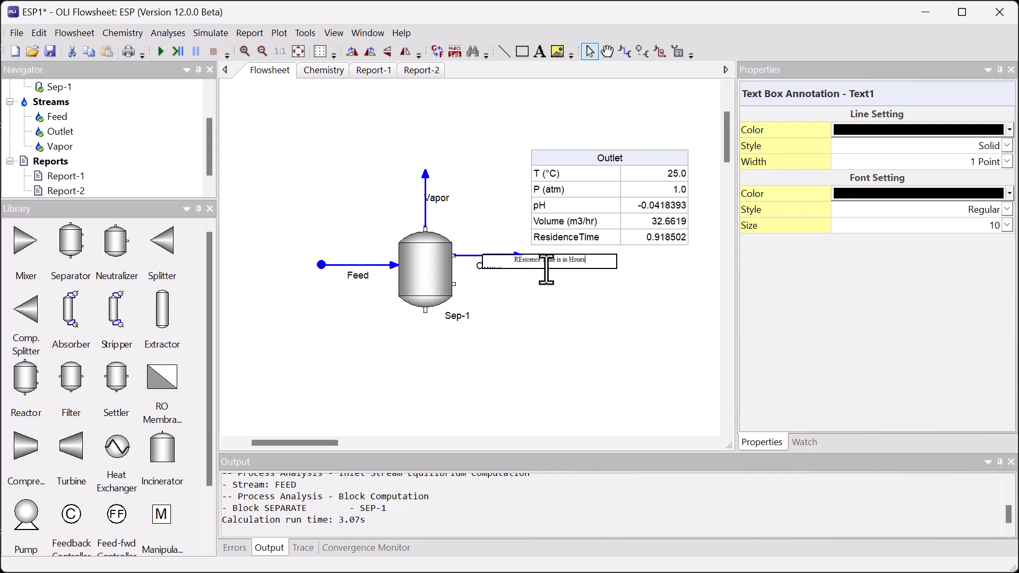
{"action": "key", "text": "Return"}
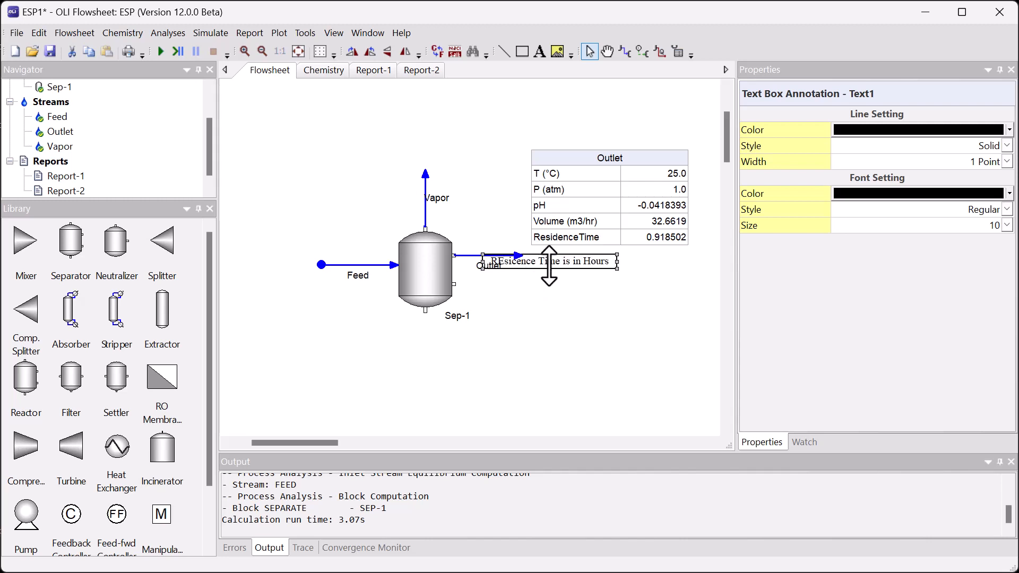
Make the text box taller and move it clear of the Outlet stream, directly below the Outlet callout.
{"action": "mouse_move", "coordinate": [549, 269]}
{"action": "left_mouse_down"}
{"action": "mouse_move", "coordinate": [547, 276]}
{"action": "mouse_move", "coordinate": [627, 289]}
{"action": "left_mouse_up"}
{"action": "left_click", "coordinate": [584, 310]}
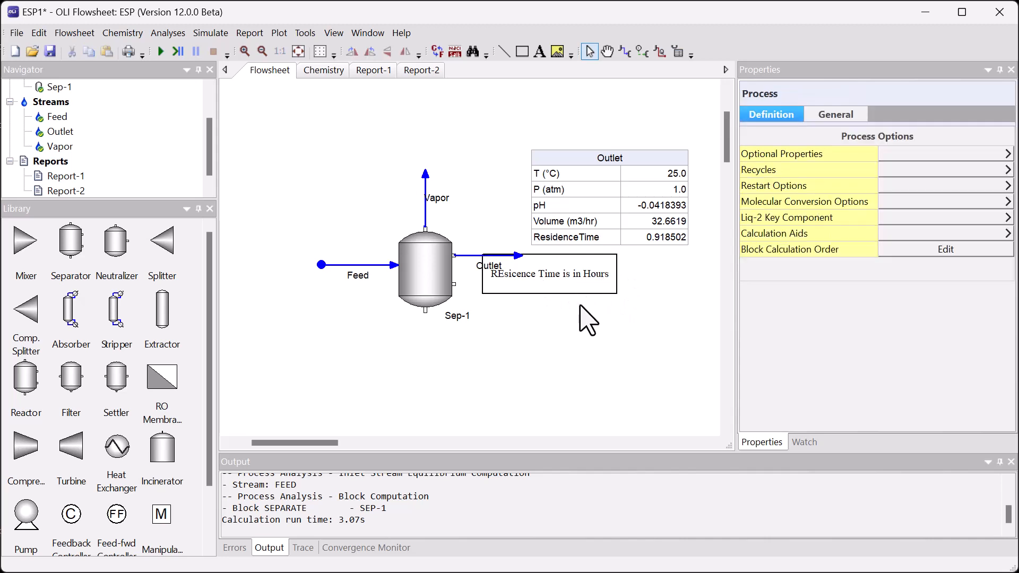
{"action": "left_click", "coordinate": [588, 294]}
{"action": "left_click_drag", "start_coordinate": [588, 293], "coordinate": [666, 294]}
Correct the text box annotation to read "Residence Time is in Hours".
{"action": "double_click", "coordinate": [635, 281]}
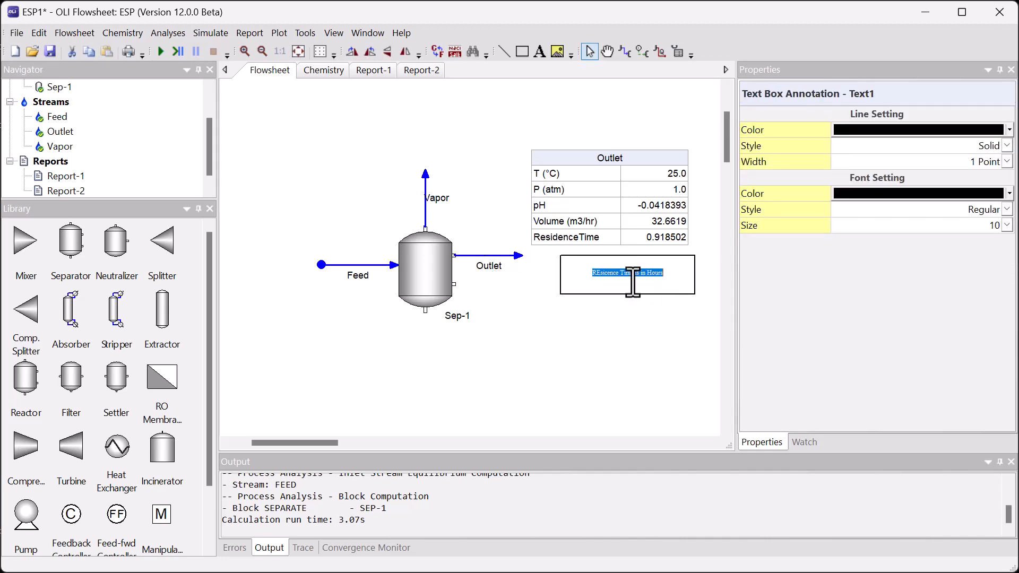
{"action": "left_click", "coordinate": [657, 302]}
{"action": "left_click", "coordinate": [658, 333]}
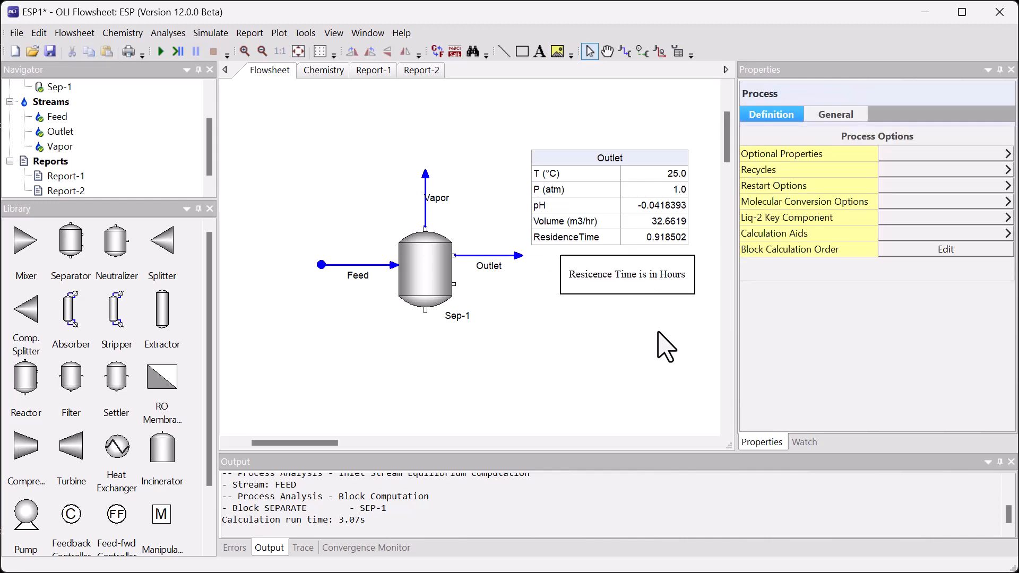
{"action": "double_click", "coordinate": [668, 269]}
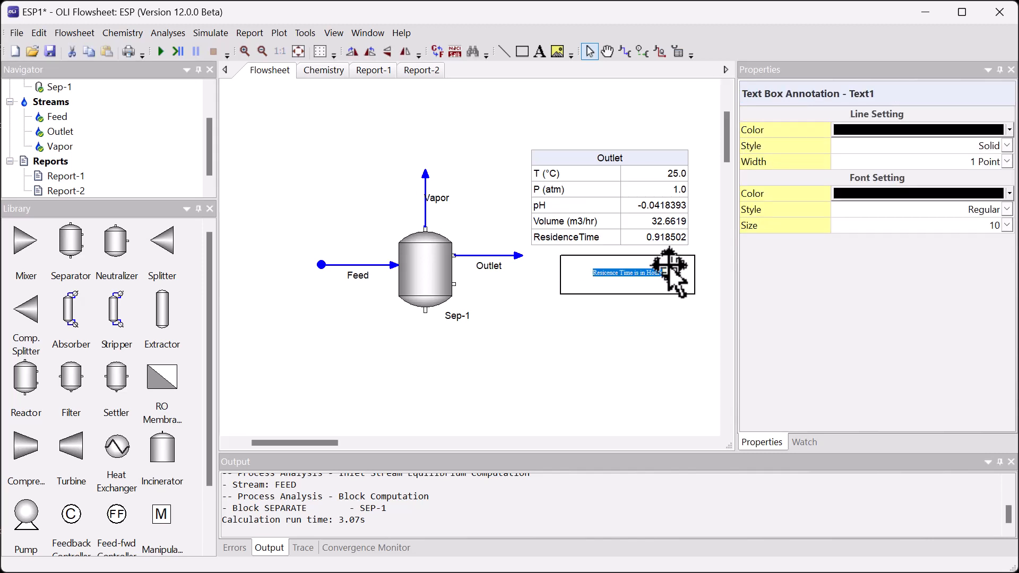
{"action": "left_click", "coordinate": [670, 266]}
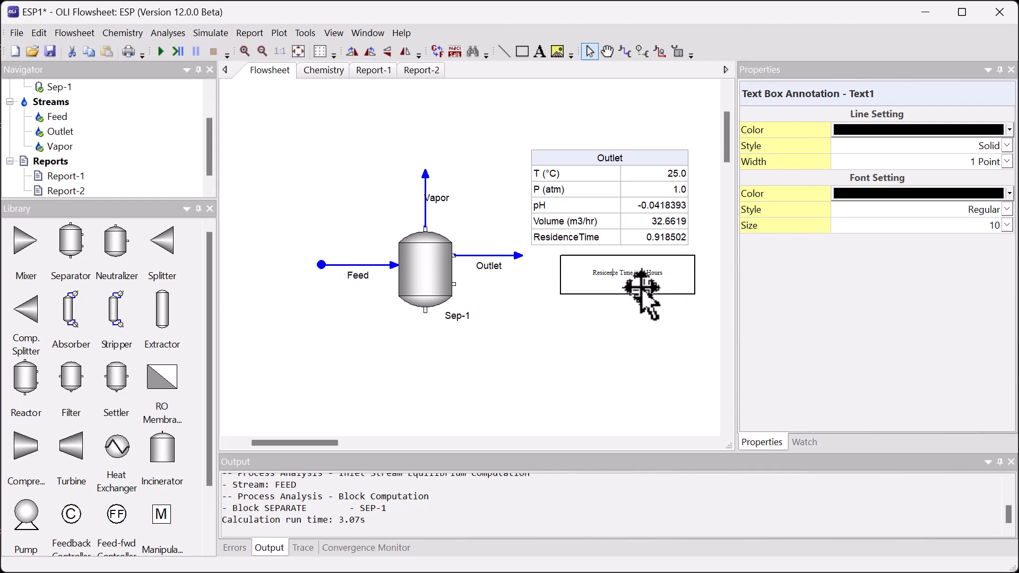
{"action": "left_click", "coordinate": [707, 331]}
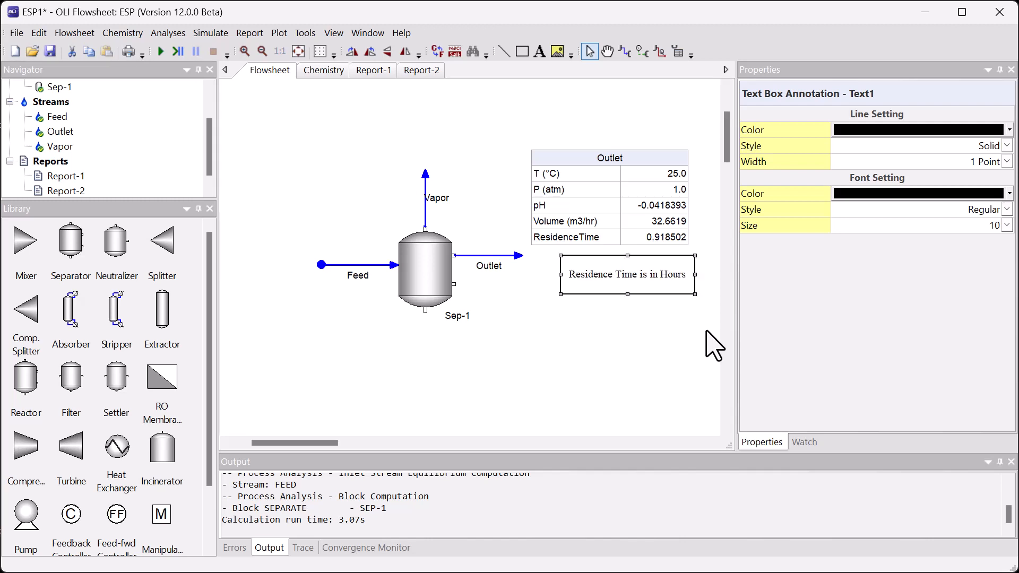
{"action": "left_click", "coordinate": [652, 338]}
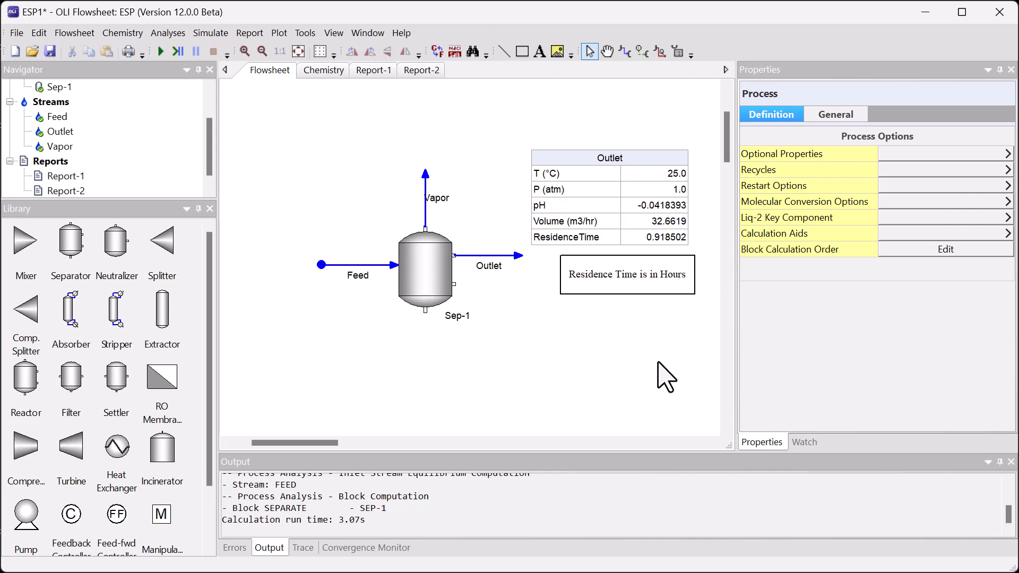
Add a callout to the Feed stream on the flowsheet.
{"action": "left_click", "coordinate": [378, 265]}
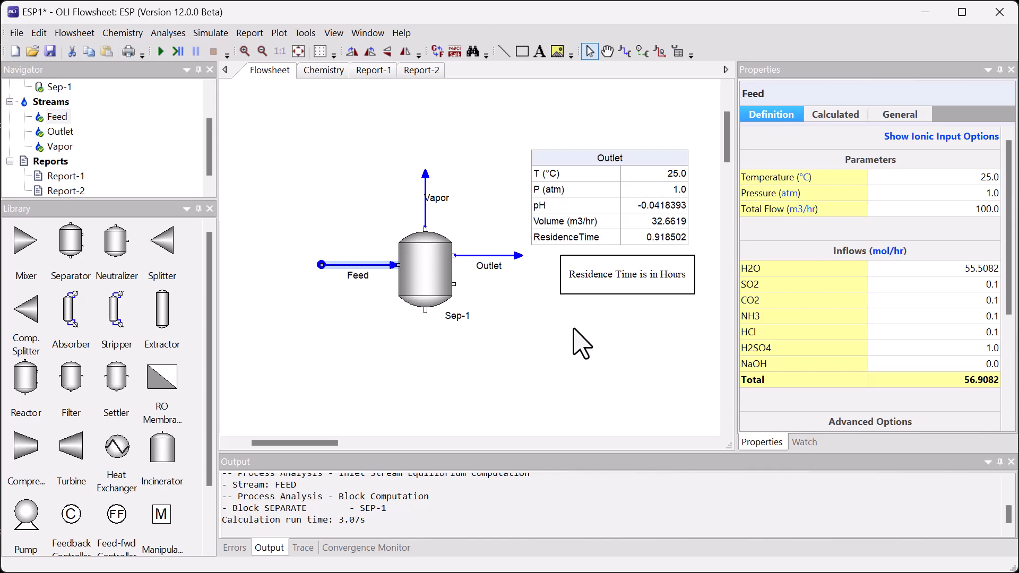
{"action": "left_click", "coordinate": [598, 209]}
{"action": "left_click", "coordinate": [378, 264]}
{"action": "right_click", "coordinate": [375, 264]}
{"action": "left_click", "coordinate": [448, 354]}
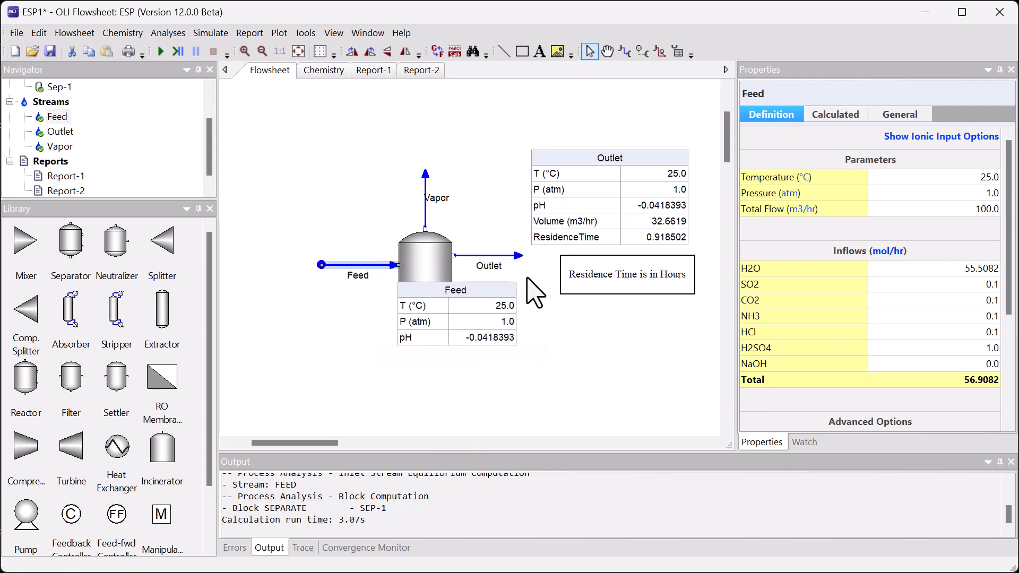
Add the total phase flow Volume to the Feed callout and place the callout above the Feed stream, clear of the Vapor stream.
{"action": "left_click_drag", "start_coordinate": [494, 291], "coordinate": [348, 169]}
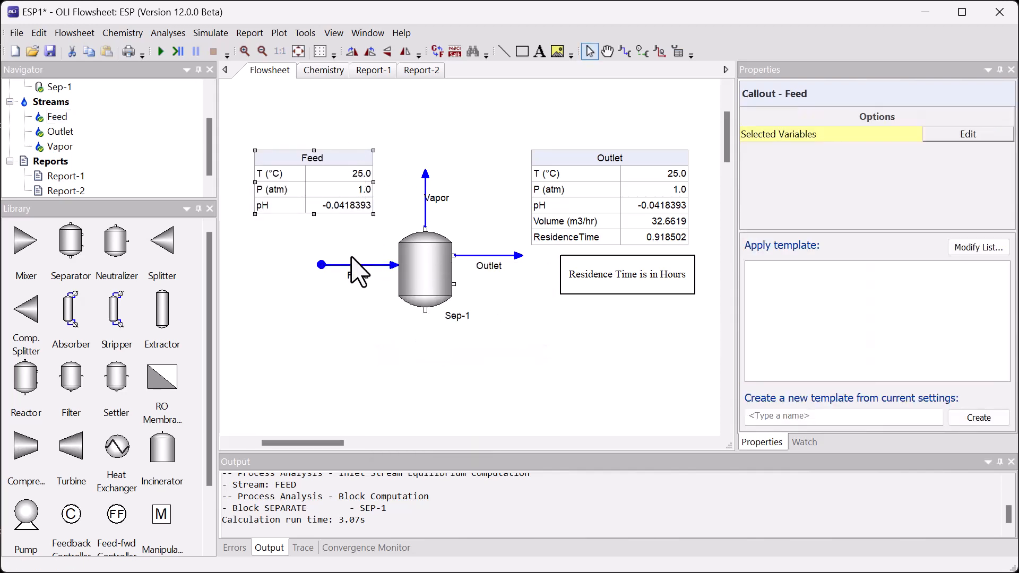
{"action": "right_click", "coordinate": [319, 197]}
{"action": "left_click", "coordinate": [415, 305]}
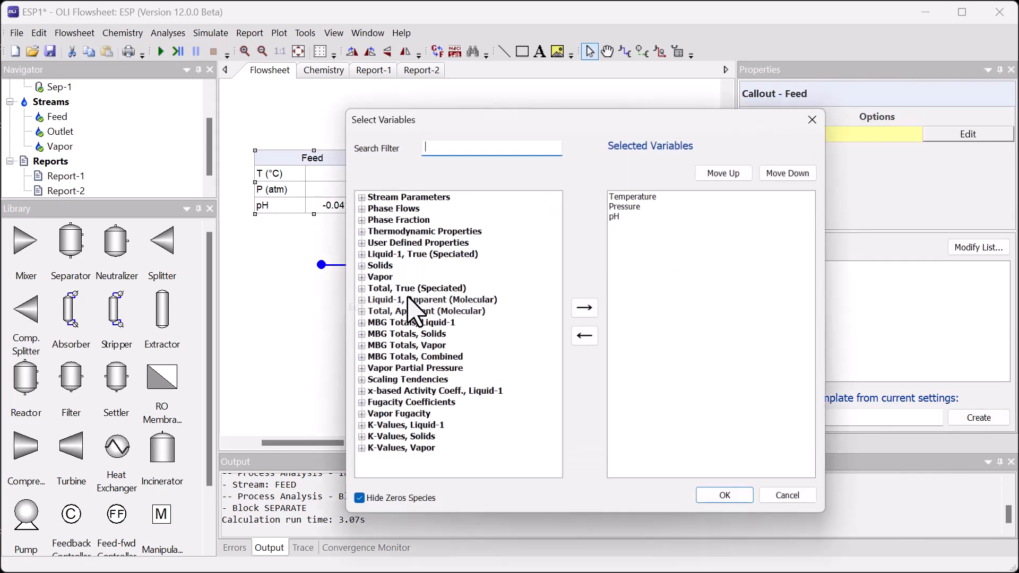
{"action": "left_click", "coordinate": [357, 206]}
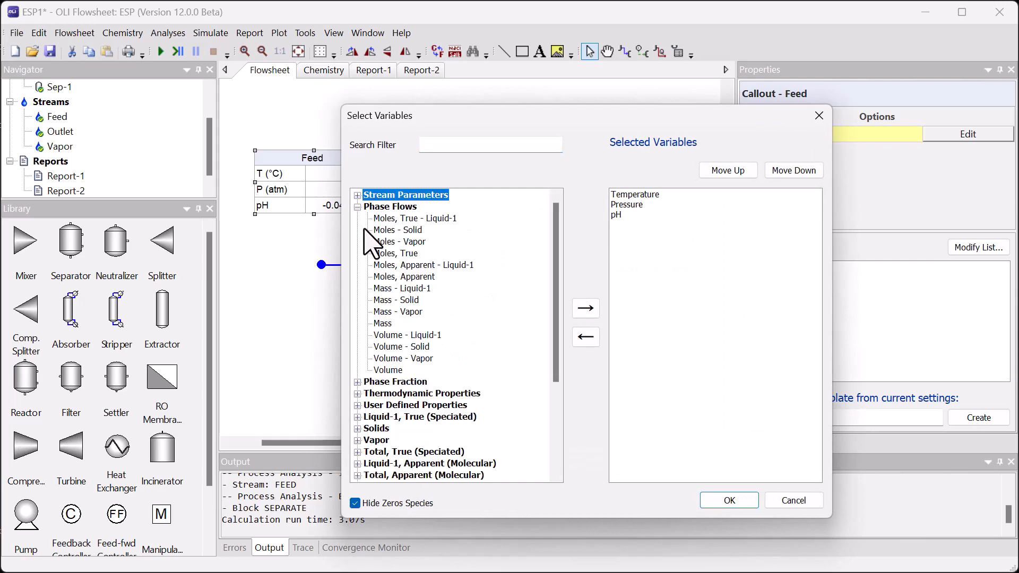
{"action": "left_click", "coordinate": [396, 371]}
{"action": "left_click", "coordinate": [585, 309]}
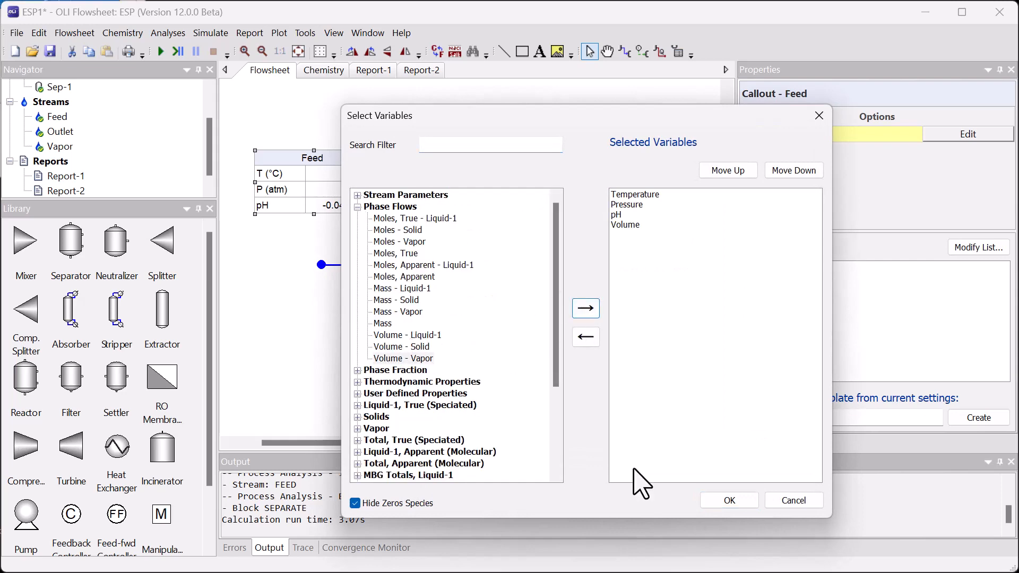
{"action": "left_click", "coordinate": [714, 499]}
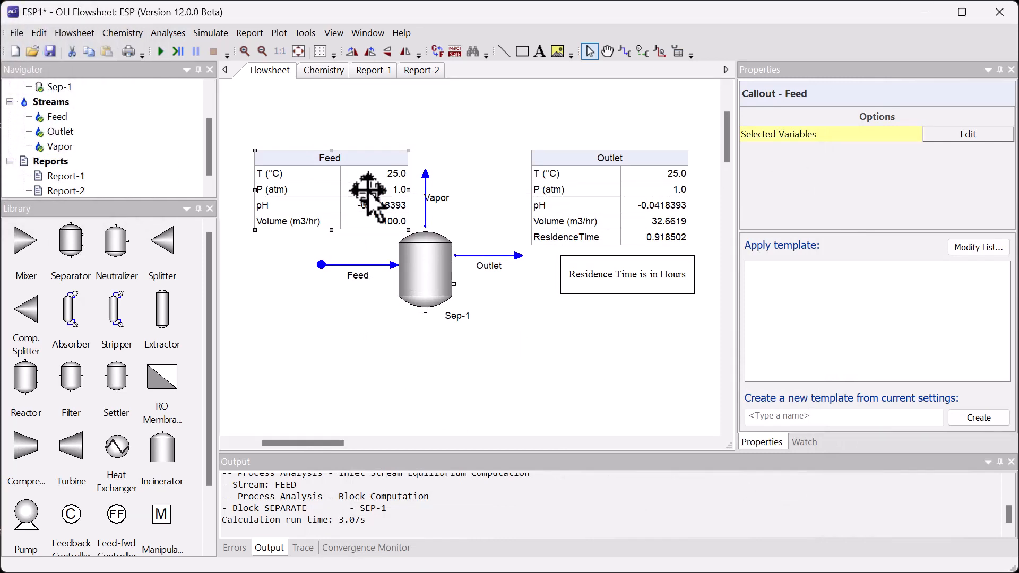
{"action": "left_click_drag", "start_coordinate": [359, 168], "coordinate": [341, 149]}
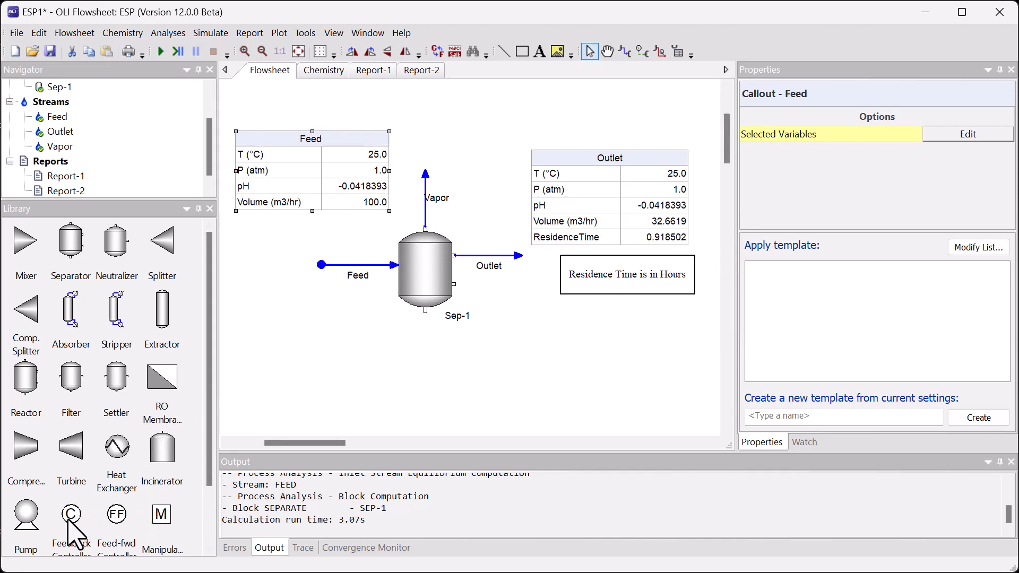
Add a Feedback Controller below Sep-1 and connect it from the Outlet stream to the Feed stream.
{"action": "left_click_drag", "start_coordinate": [72, 526], "coordinate": [451, 367]}
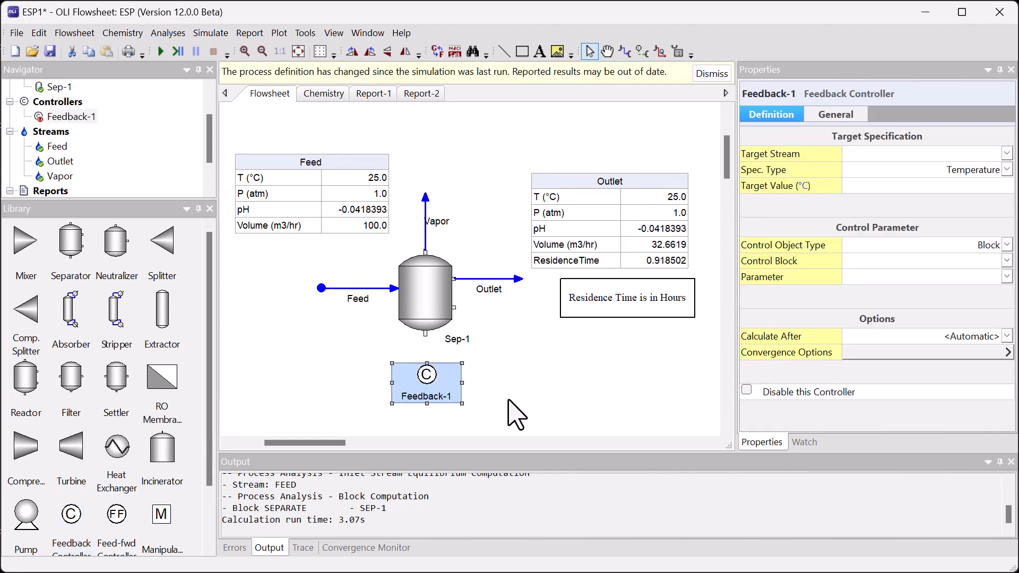
{"action": "left_click", "coordinate": [643, 52]}
{"action": "mouse_move", "coordinate": [519, 277]}
{"action": "left_mouse_down"}
{"action": "mouse_move", "coordinate": [484, 365]}
{"action": "mouse_move", "coordinate": [425, 378]}
{"action": "mouse_move", "coordinate": [372, 377]}
{"action": "mouse_move", "coordinate": [361, 308]}
{"action": "mouse_move", "coordinate": [344, 291]}
{"action": "left_mouse_up"}
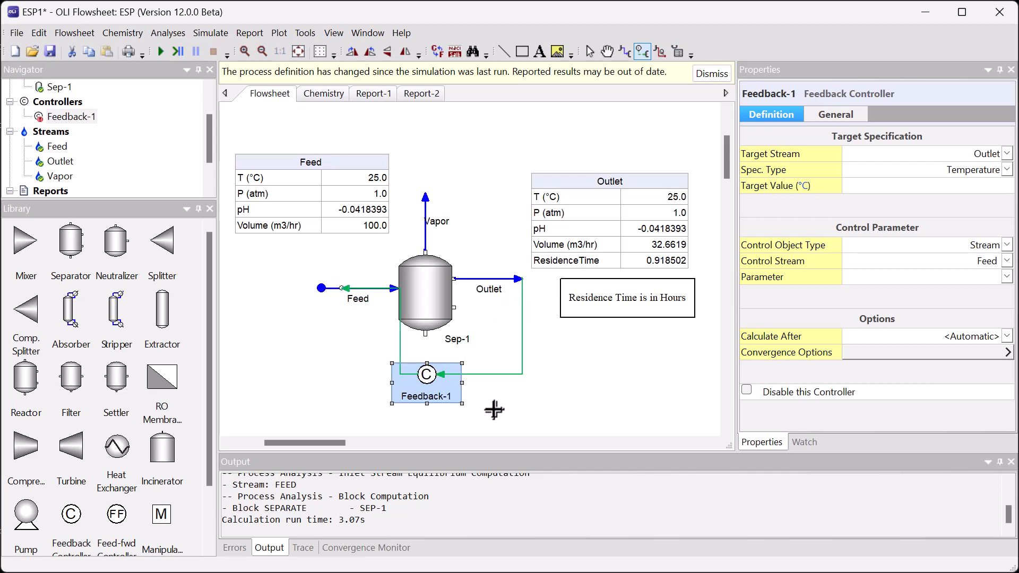
{"action": "key", "text": "Escape"}
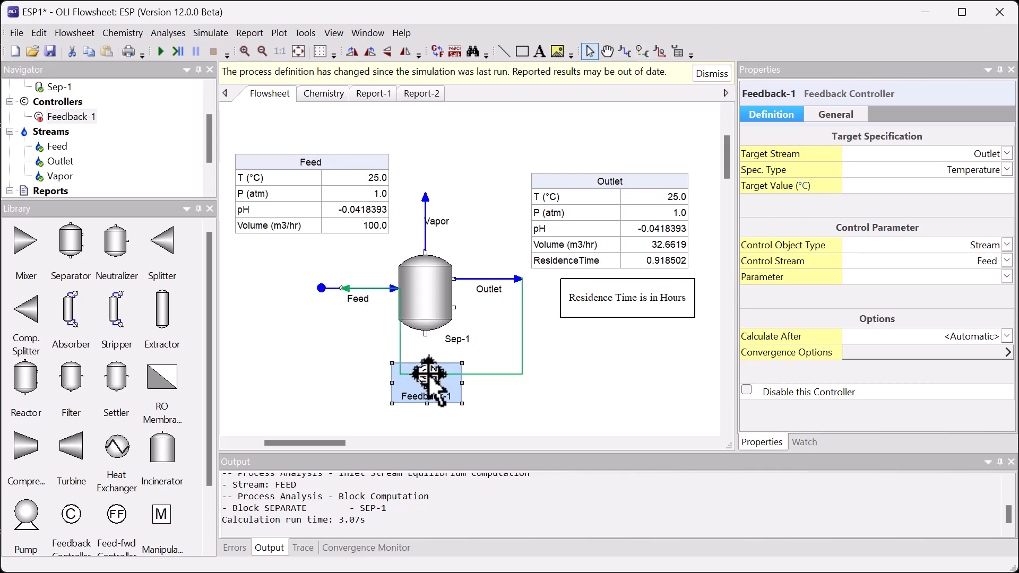
Reroute the controller's line to the Feed stream so that it runs clear of the separator.
{"action": "left_click", "coordinate": [400, 372]}
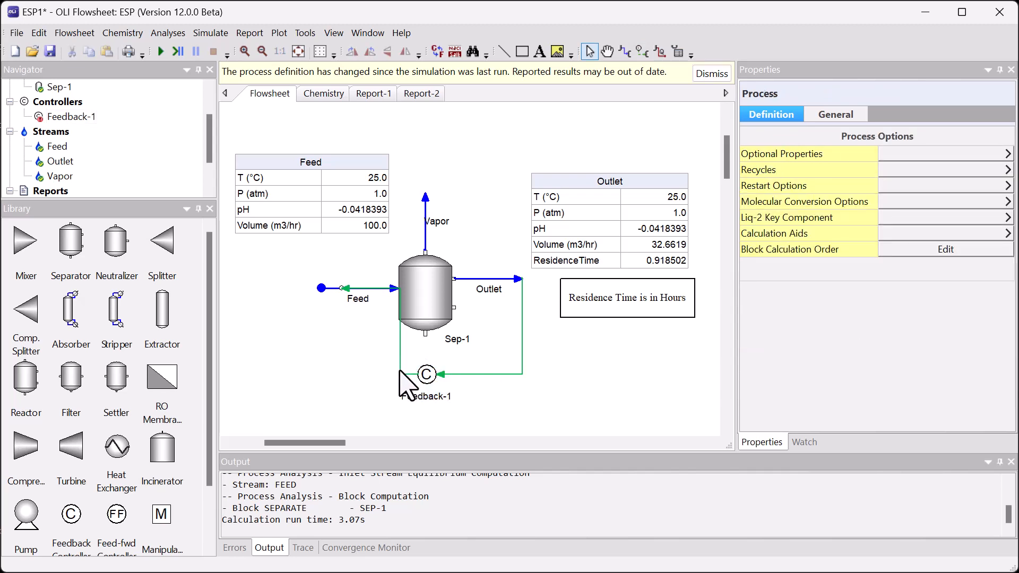
{"action": "left_click", "coordinate": [400, 374]}
{"action": "left_click_drag", "start_coordinate": [400, 374], "coordinate": [350, 374]}
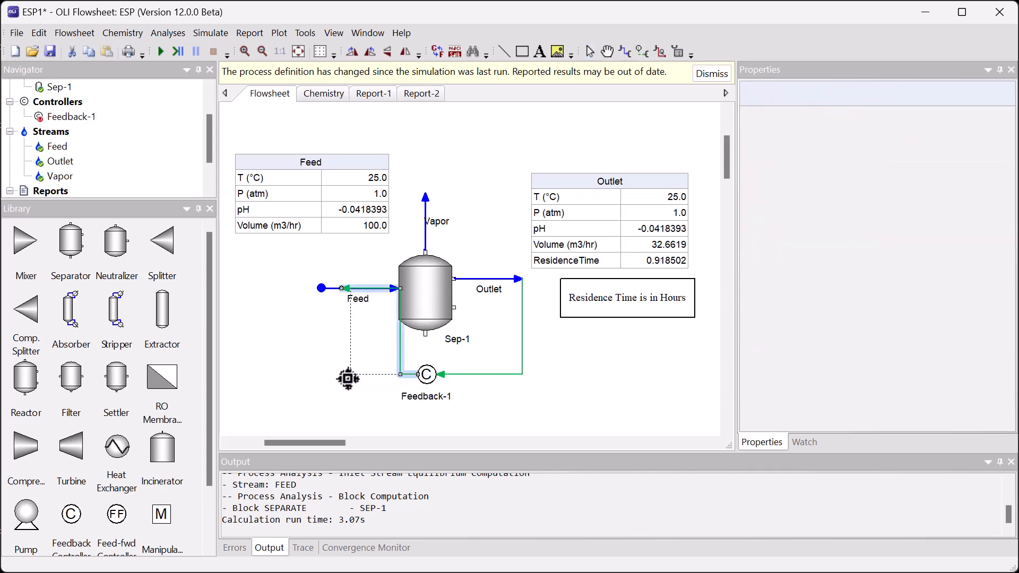
{"action": "left_click", "coordinate": [618, 408]}
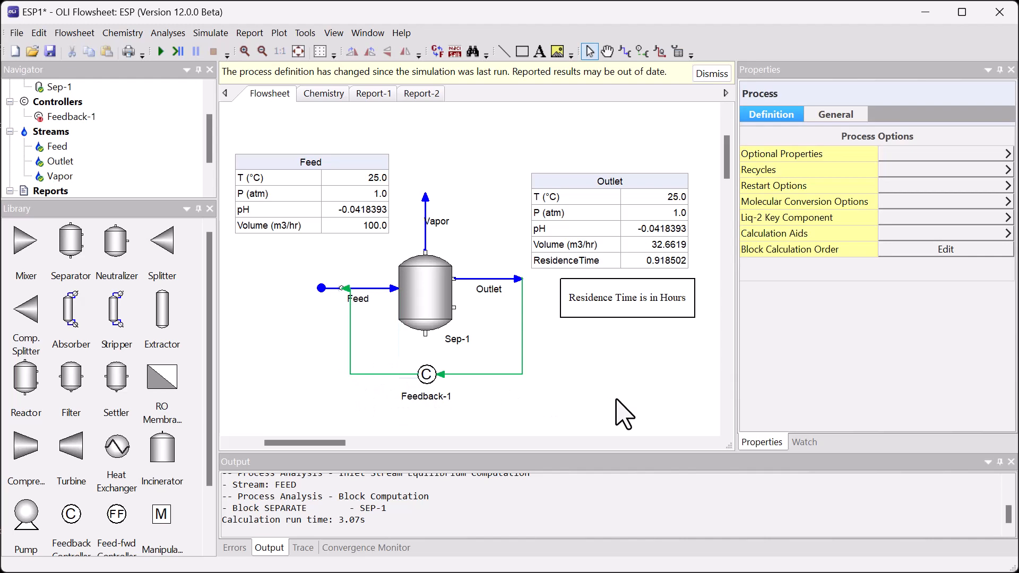
Set the feedback controller's target specification to the global variable ResidenceTime with a target value of 1.0.
{"action": "left_click", "coordinate": [424, 378]}
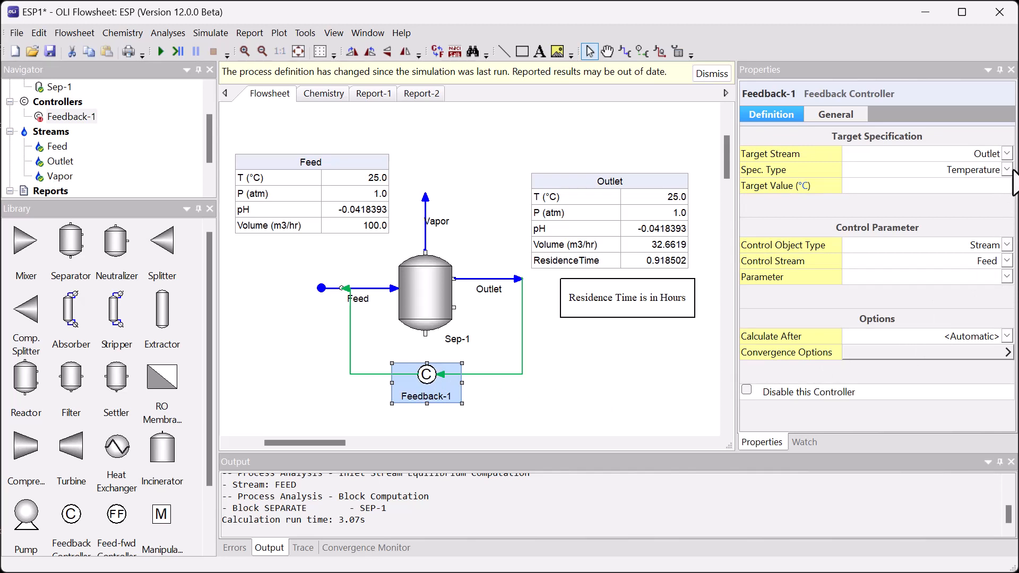
{"action": "left_click", "coordinate": [1007, 169]}
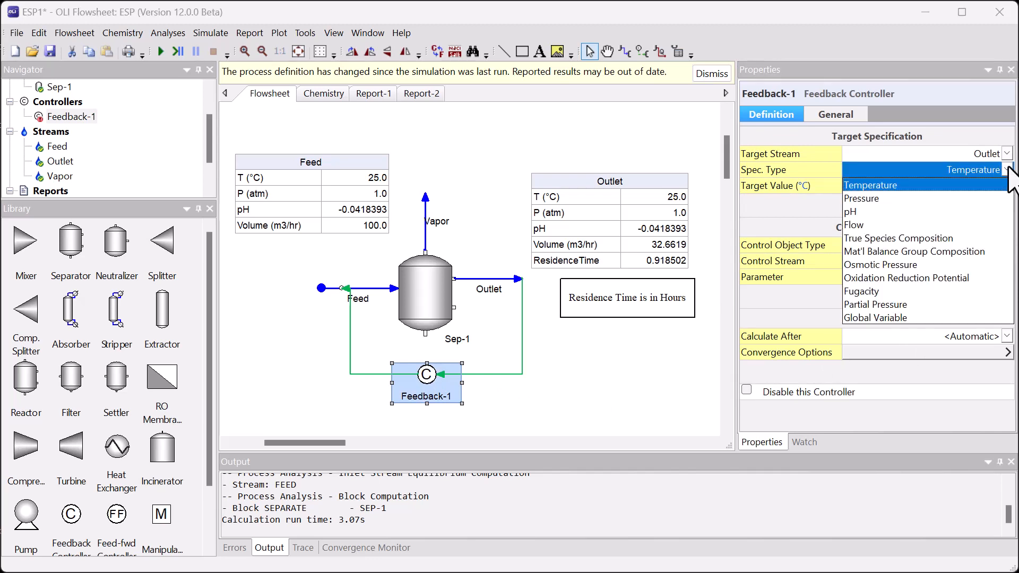
{"action": "left_click", "coordinate": [860, 225]}
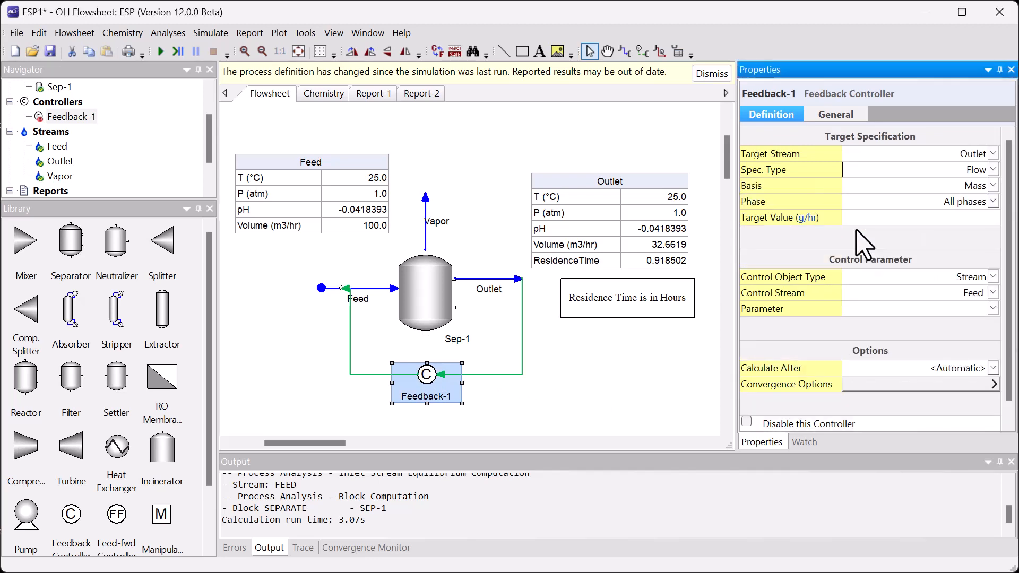
{"action": "left_click", "coordinate": [994, 170]}
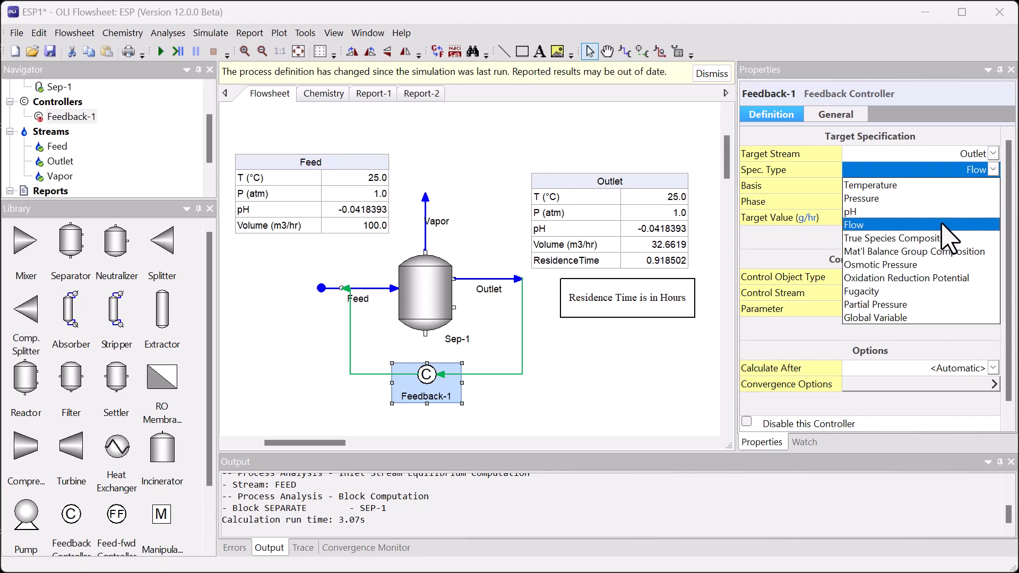
{"action": "left_click", "coordinate": [895, 318]}
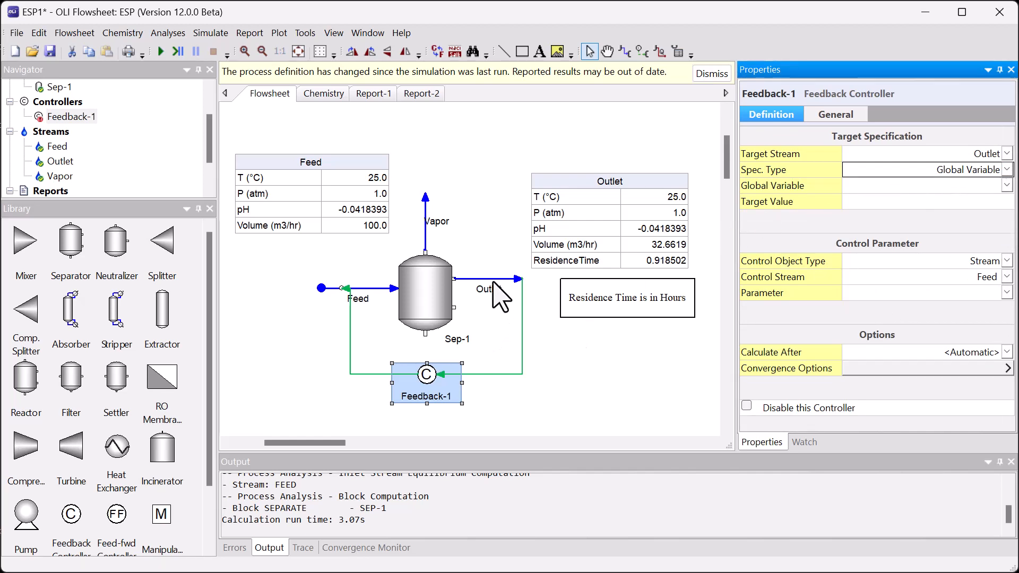
{"action": "left_click", "coordinate": [1006, 186]}
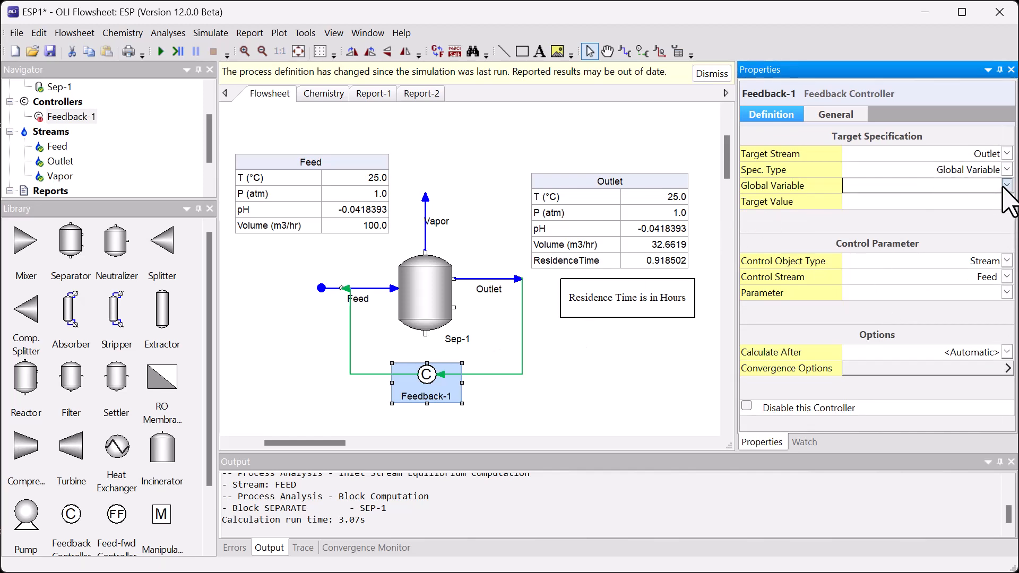
{"action": "left_click", "coordinate": [875, 202]}
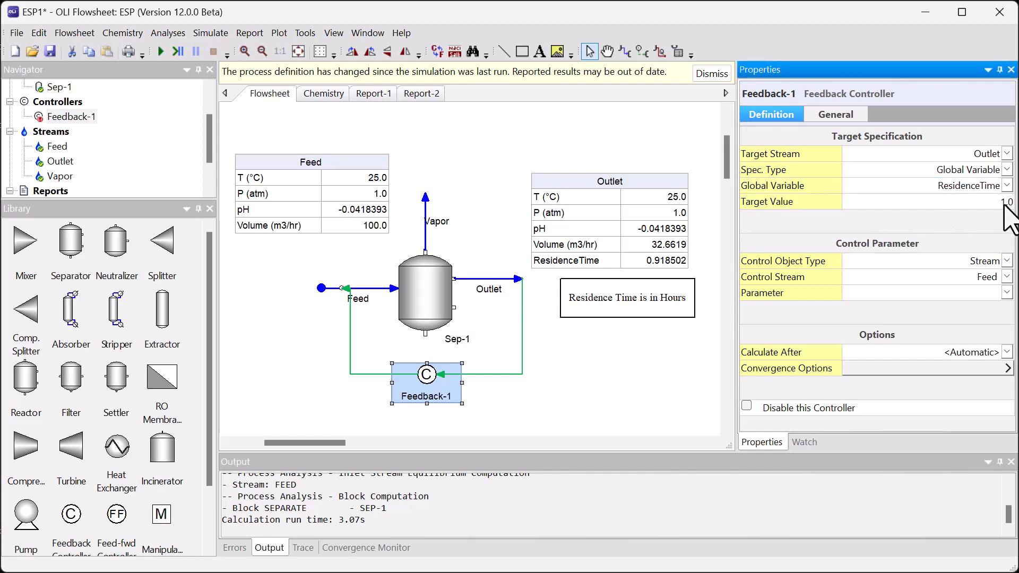
{"action": "key", "text": "Tab"}
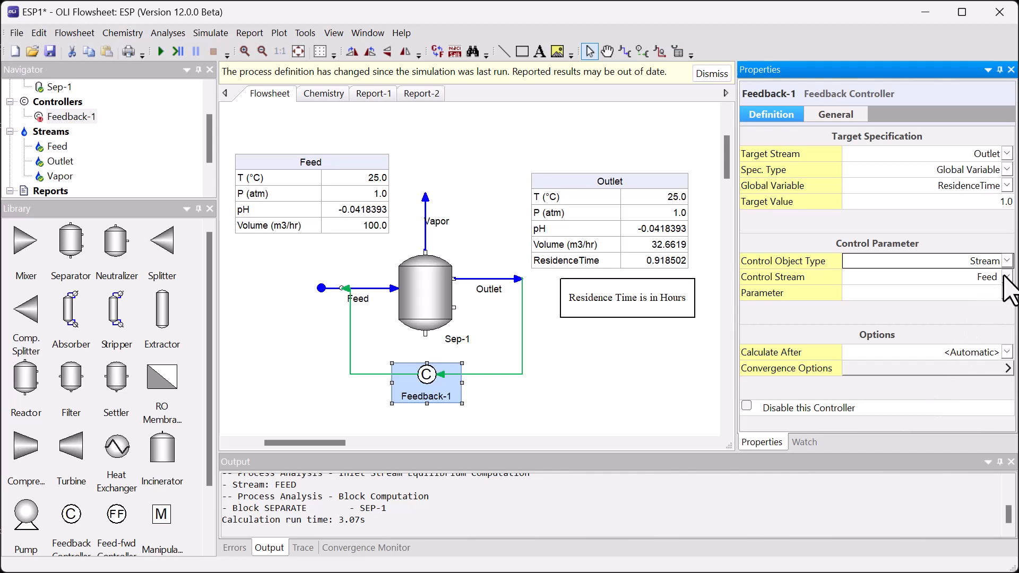
Set the controller's control parameter for the Feed stream to Factor, Total Flow.
{"action": "left_click", "coordinate": [1005, 294]}
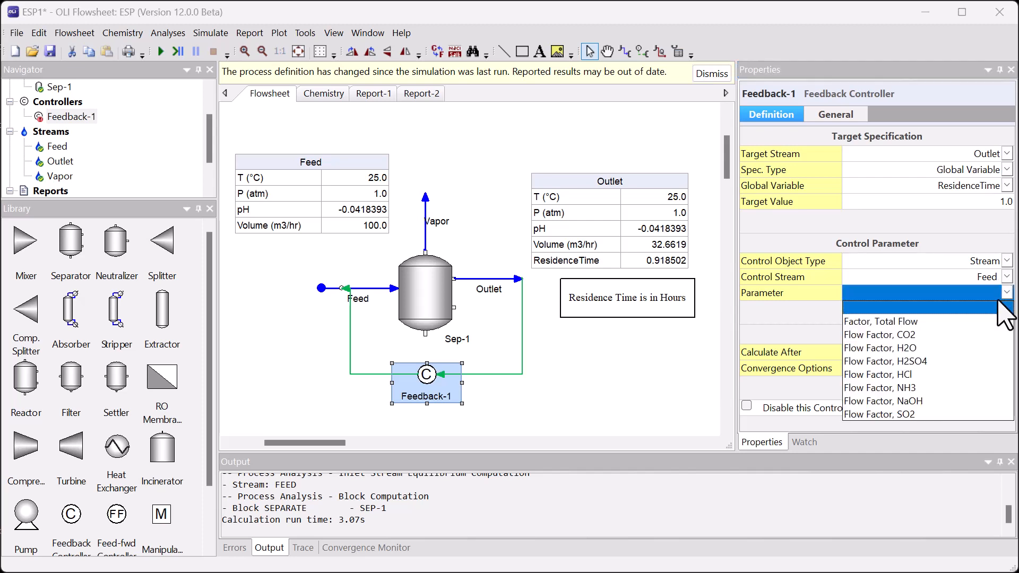
{"action": "left_click", "coordinate": [919, 322]}
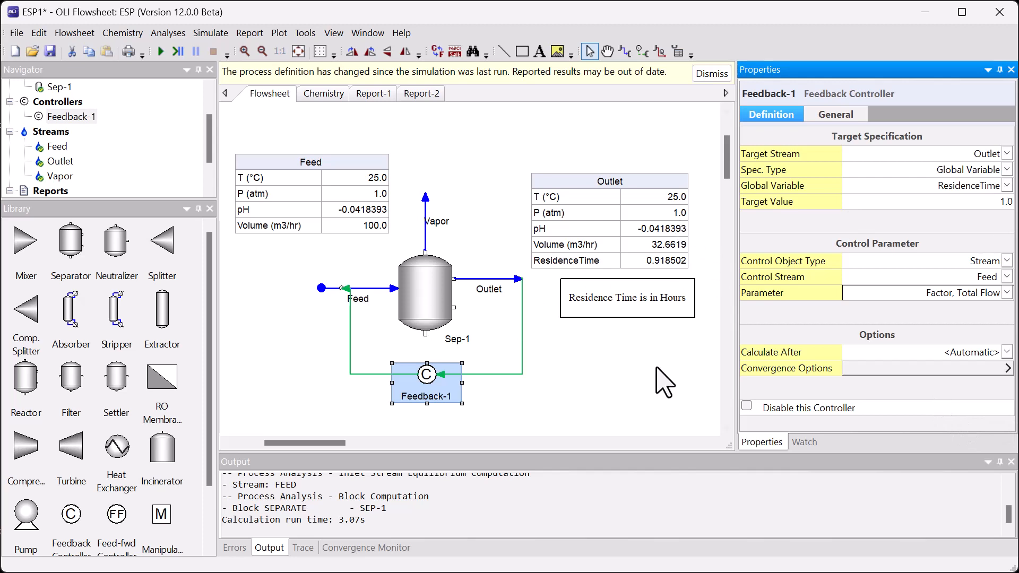
{"action": "left_click", "coordinate": [606, 402]}
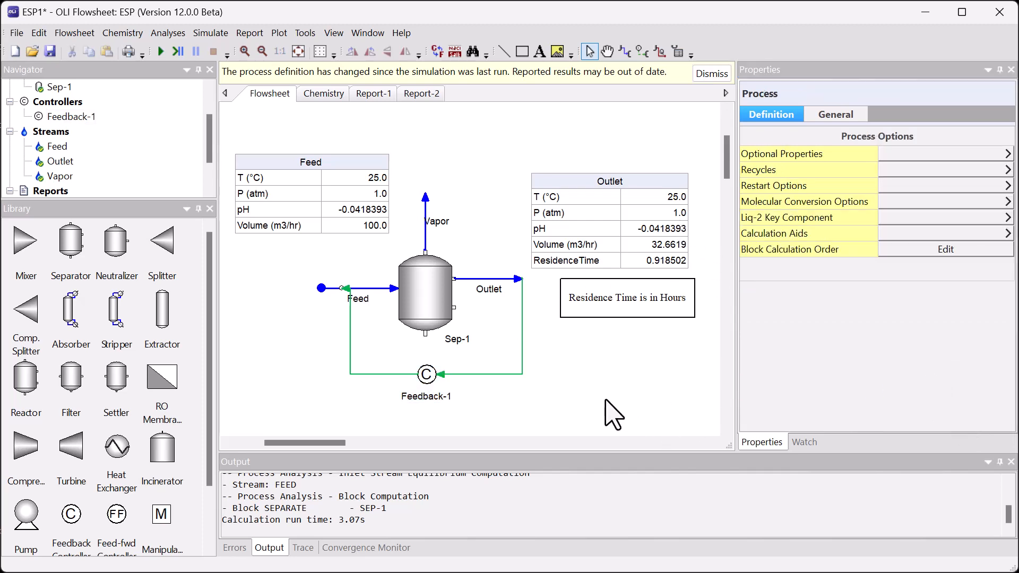
Save the flowsheet as "Global Calculator Video Example" in the Testing & Updates folder.
{"action": "left_click", "coordinate": [50, 51]}
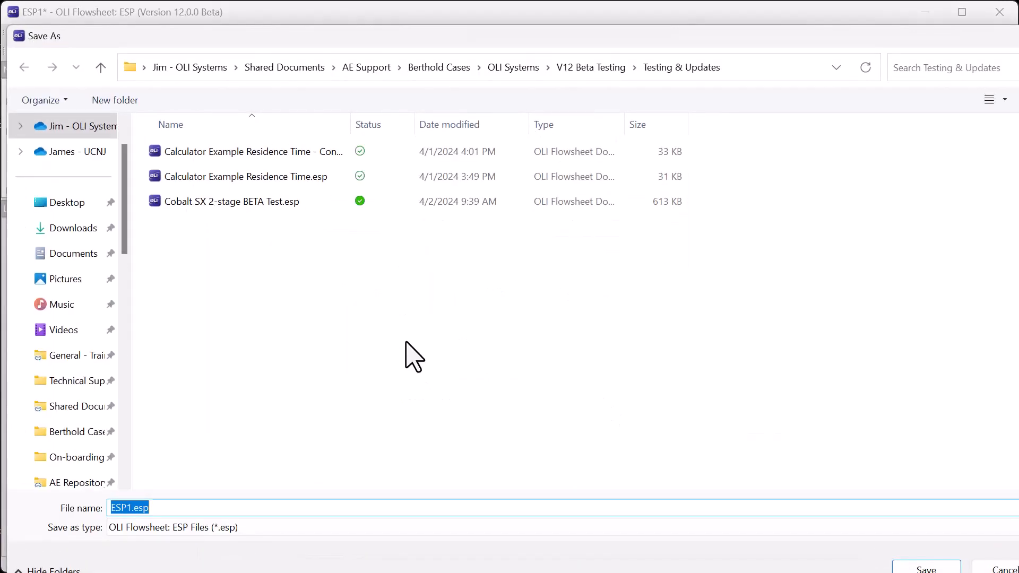
{"action": "left_click", "coordinate": [329, 513]}
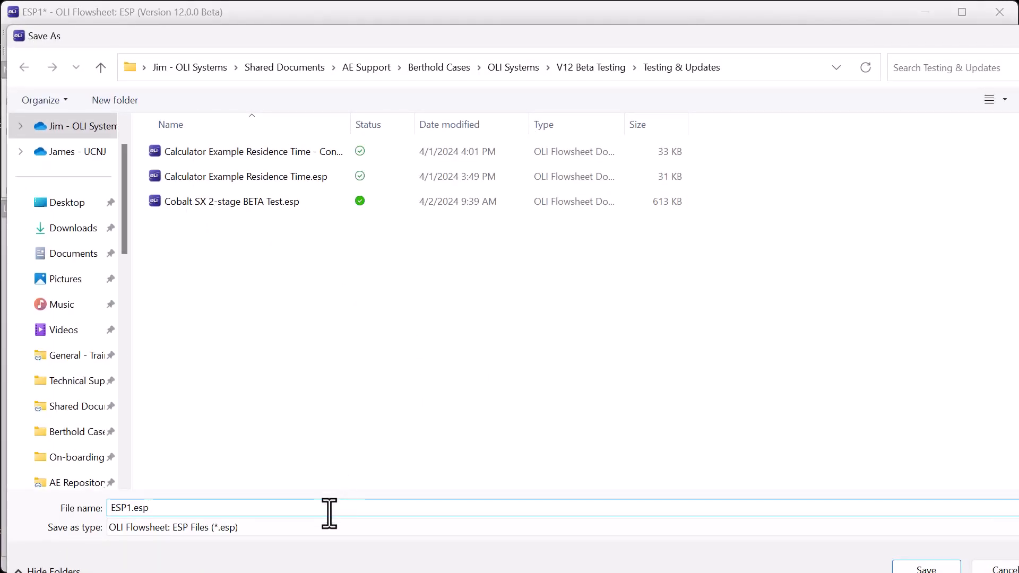
{"action": "key", "text": "BackSpace"}
{"action": "type", "text": "Cau"}
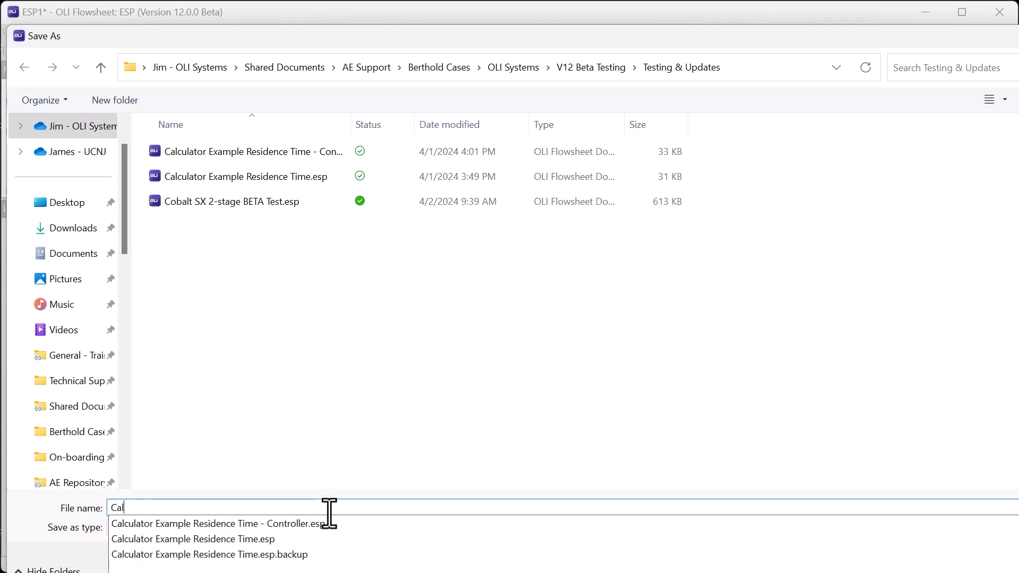
{"action": "key", "text": "BackSpace"}
{"action": "key", "text": "BackSpace"}
{"action": "key", "text": "BackSpace"}
{"action": "type", "text": "Glo"}
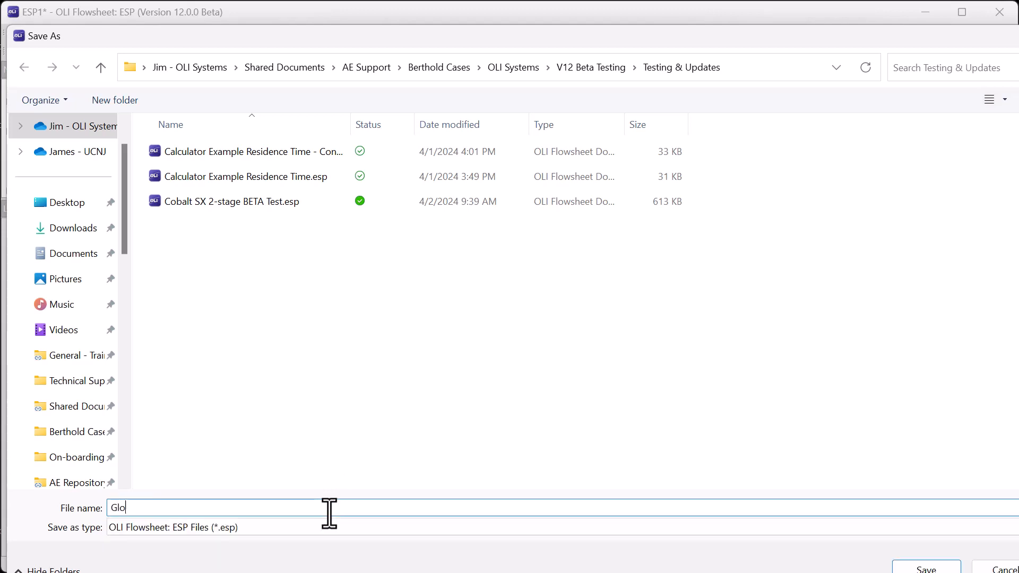
{"action": "type", "text": "bal Calculator Video Exam"}
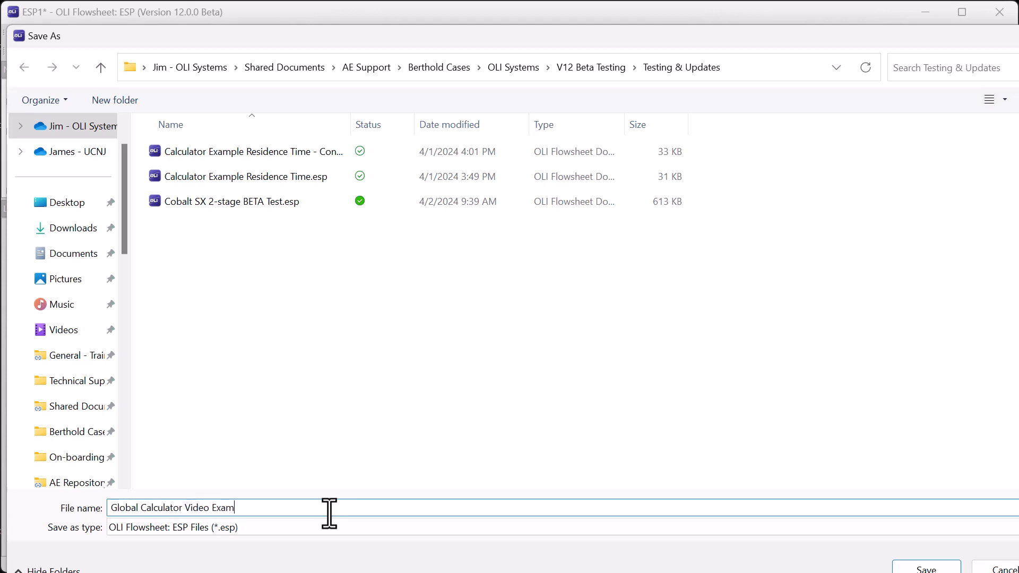
{"action": "type", "text": "ple"}
{"action": "key", "text": "Return"}
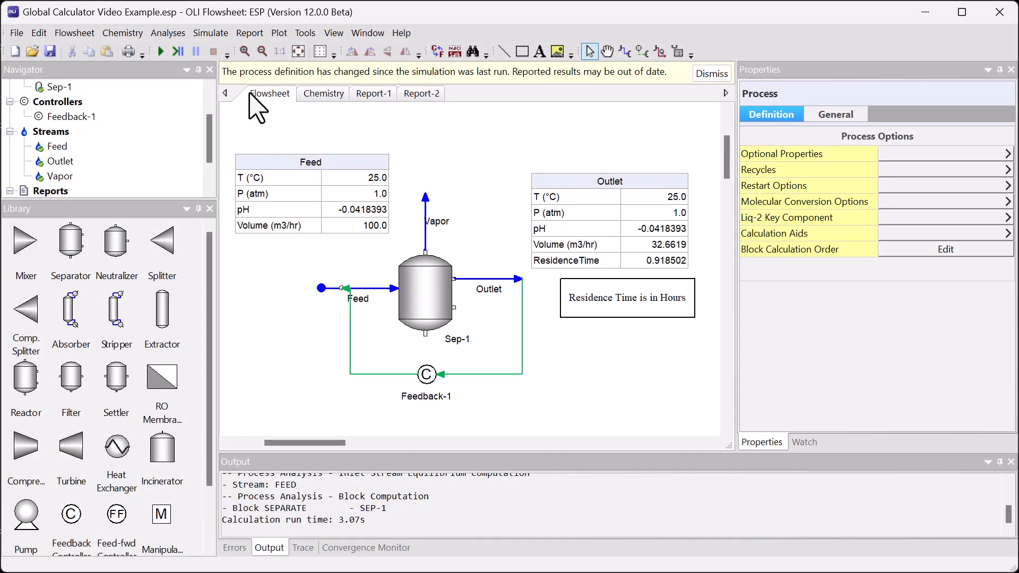
Run the simulation with the feedback controller and select the Feed callout to check its results.
{"action": "left_click", "coordinate": [161, 51]}
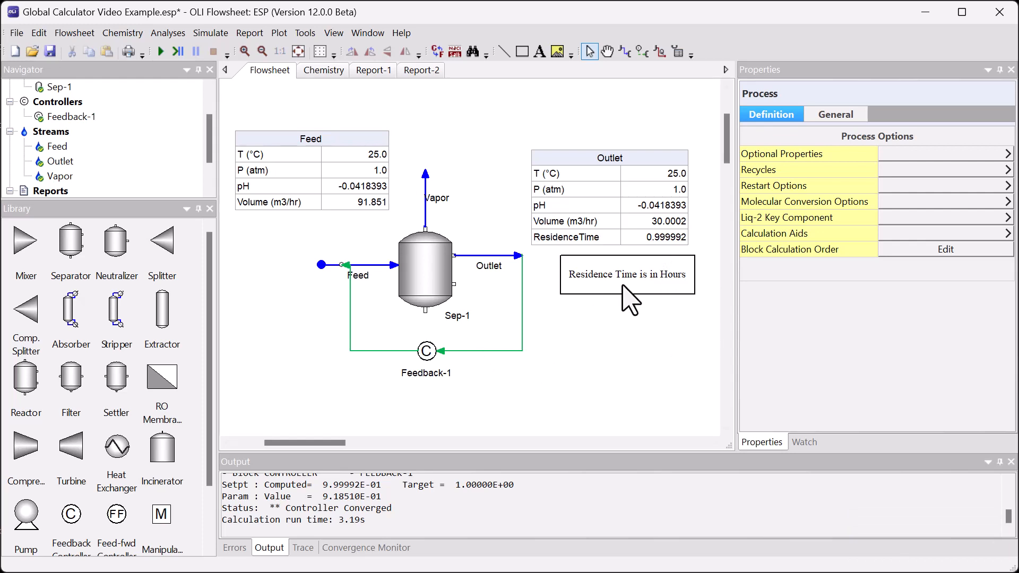
{"action": "left_click", "coordinate": [357, 204]}
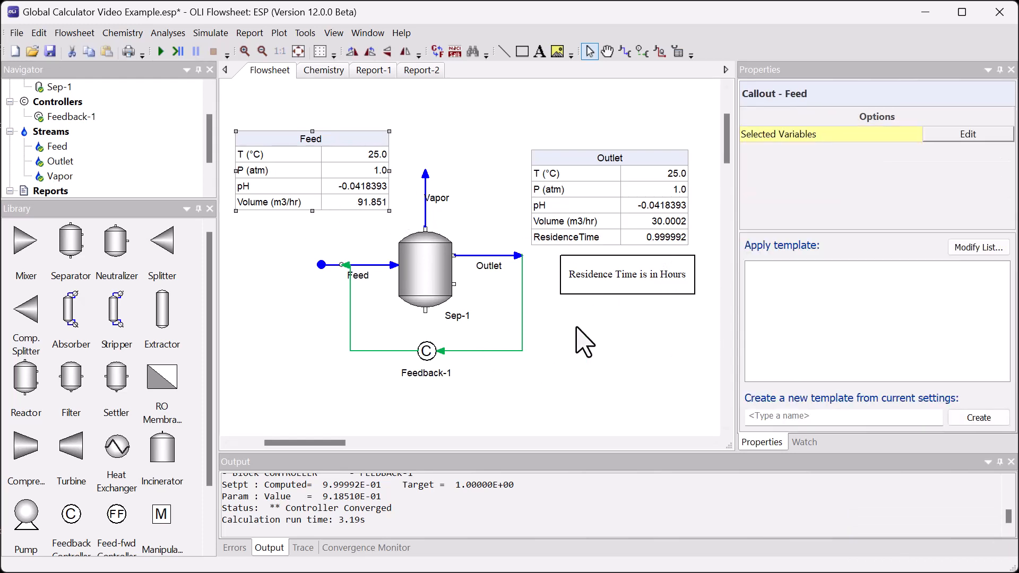